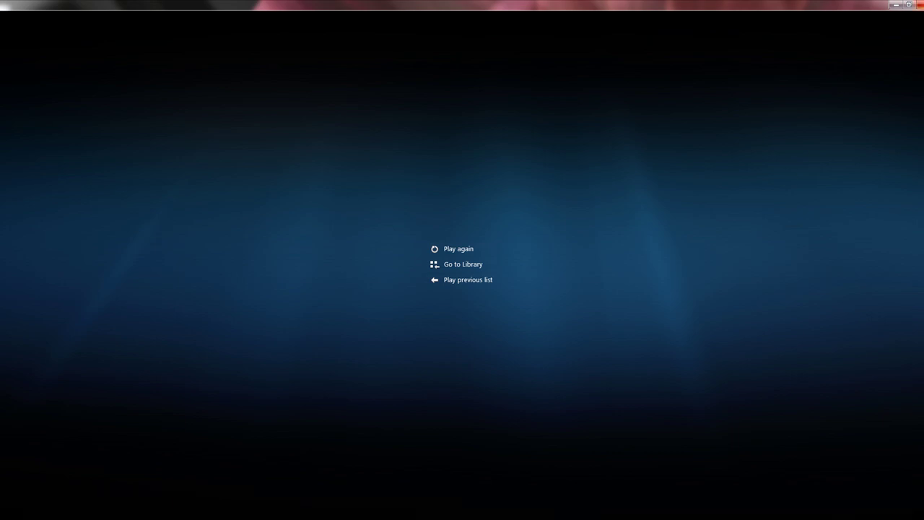
# Step: Close Windows Media Player after the clip ends, then close the VideoCaptures folder
pyautogui.click(895, 4)
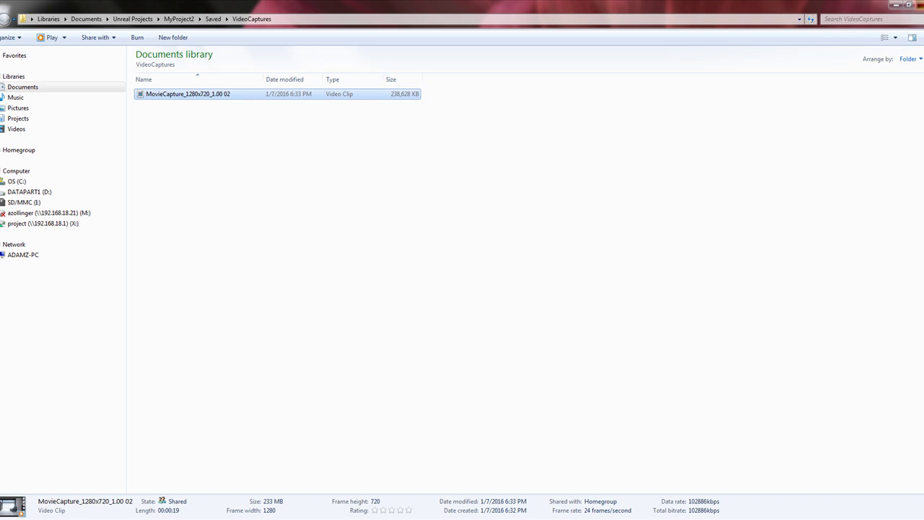
pyautogui.click(896, 4)
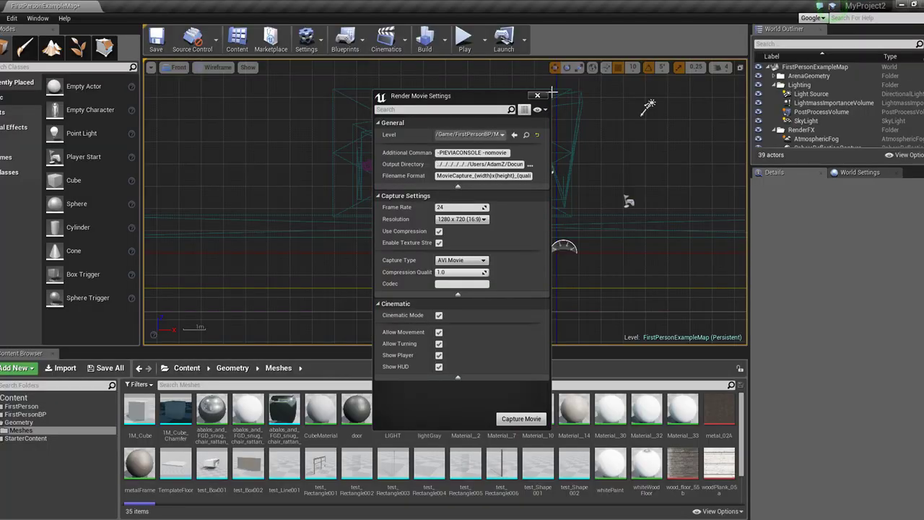
# Step: Dismiss Render Movie Settings and open the level's MatineeActor in a maximized Matinee editor
pyautogui.click(538, 96)
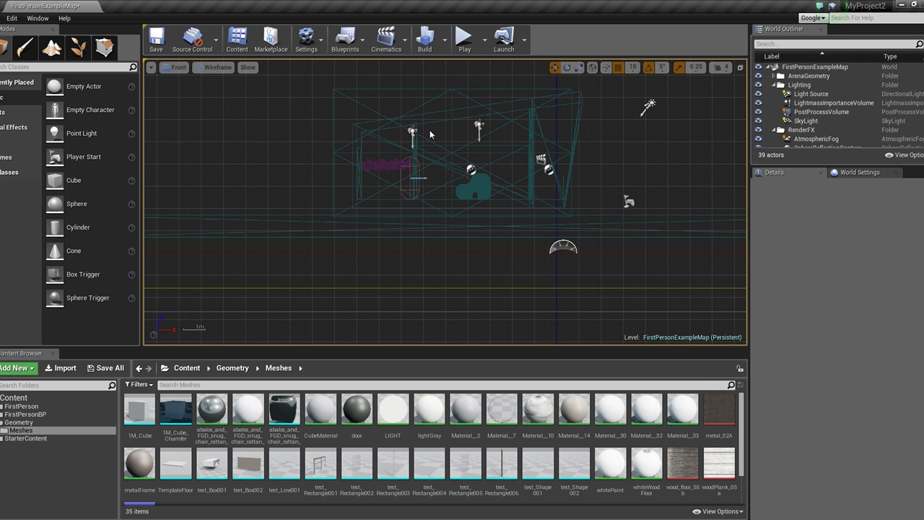
pyautogui.scroll(1, 430, 136)
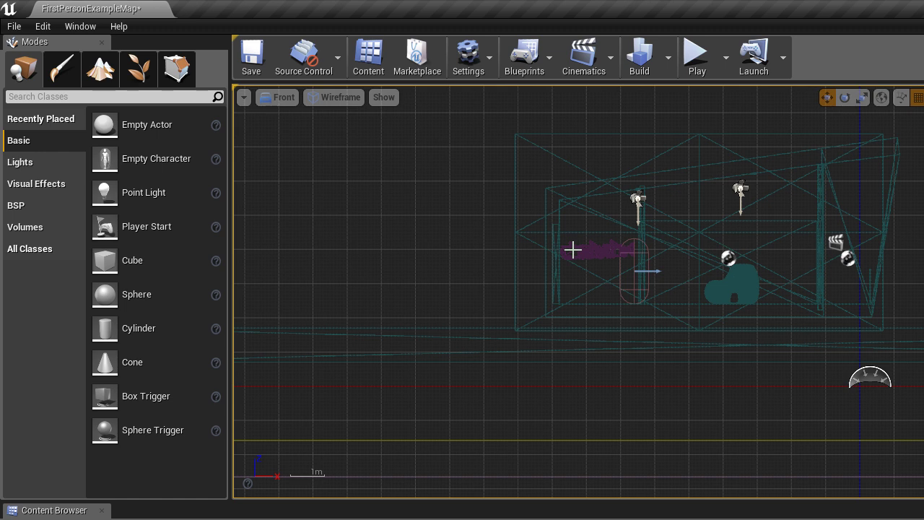
pyautogui.click(573, 250)
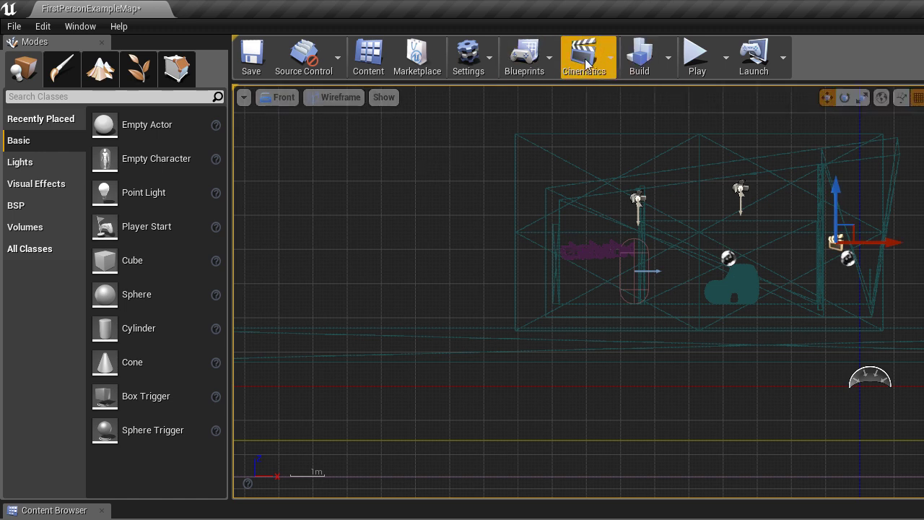
pyautogui.click(610, 63)
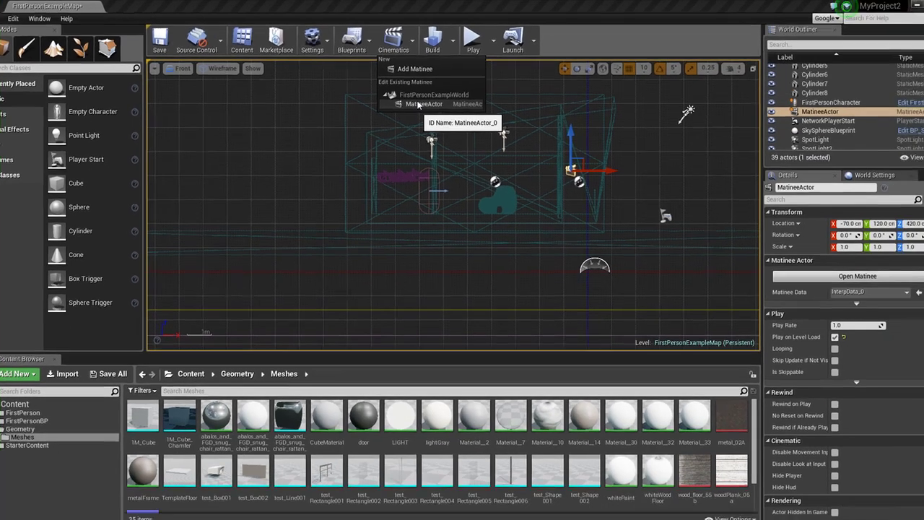
pyautogui.click(418, 105)
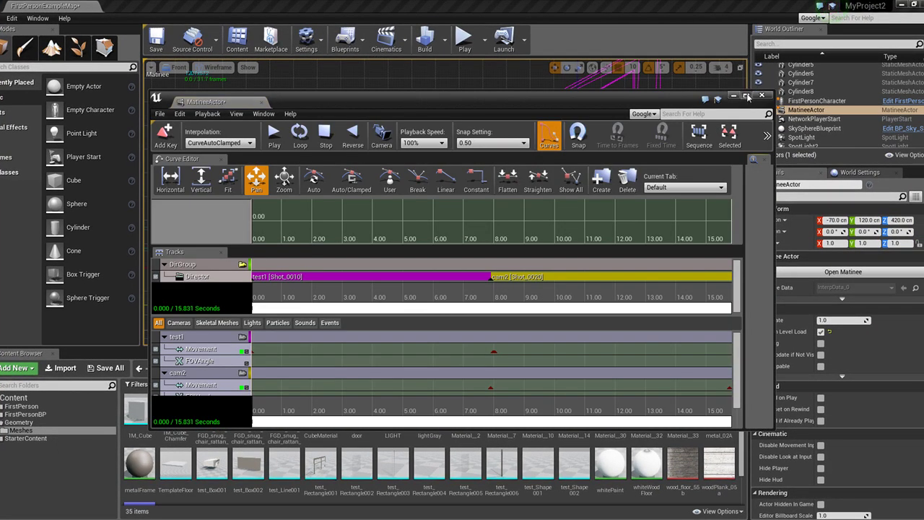
pyautogui.click(746, 96)
pyautogui.scroll(-5, 530, 140)
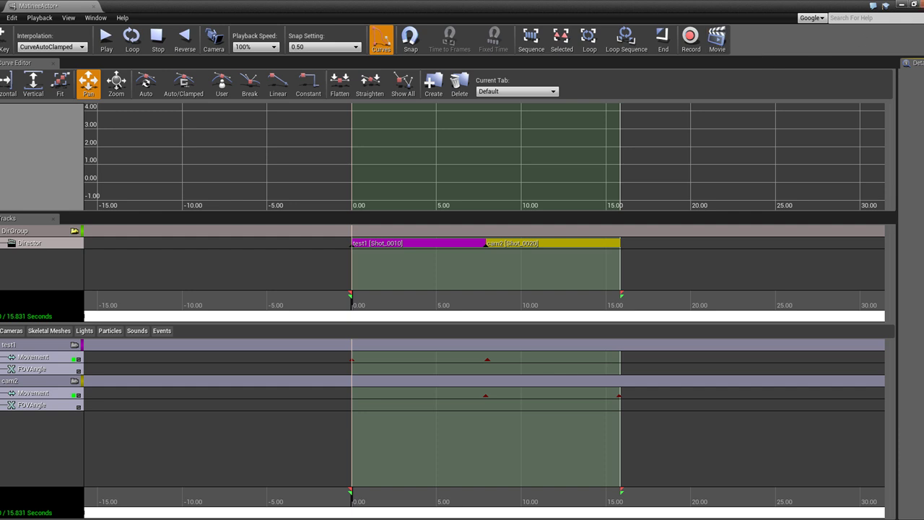
# Step: Close Matinee and delete the existing Matinee actor, confirming with Yes
pyautogui.hotkey('alt', 'F4')
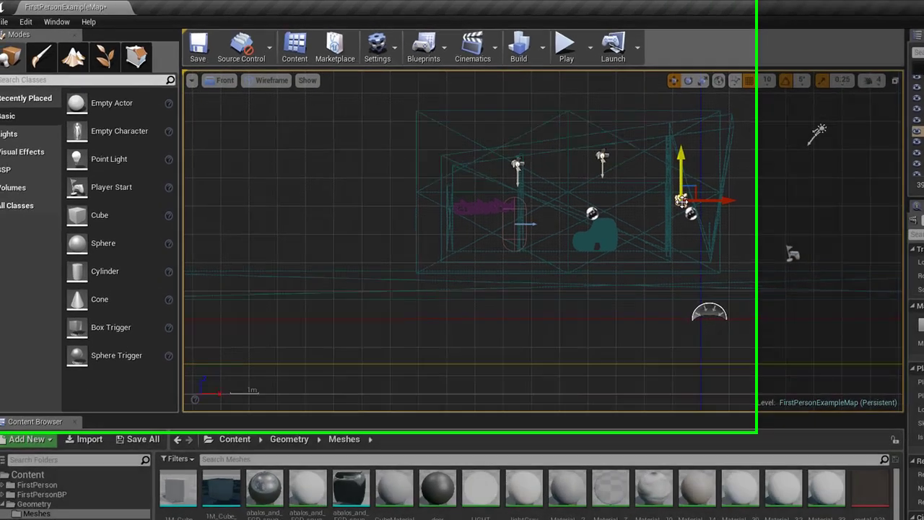
pyautogui.press('Delete')
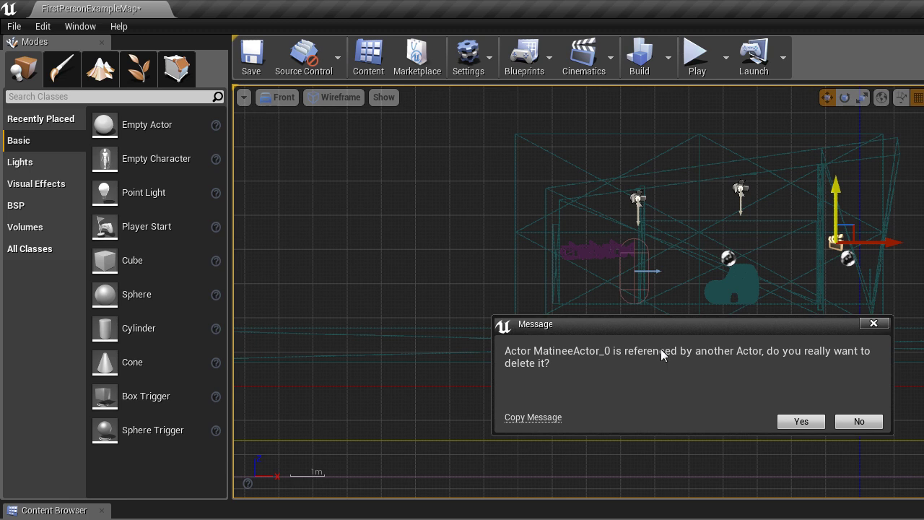
pyautogui.click(817, 423)
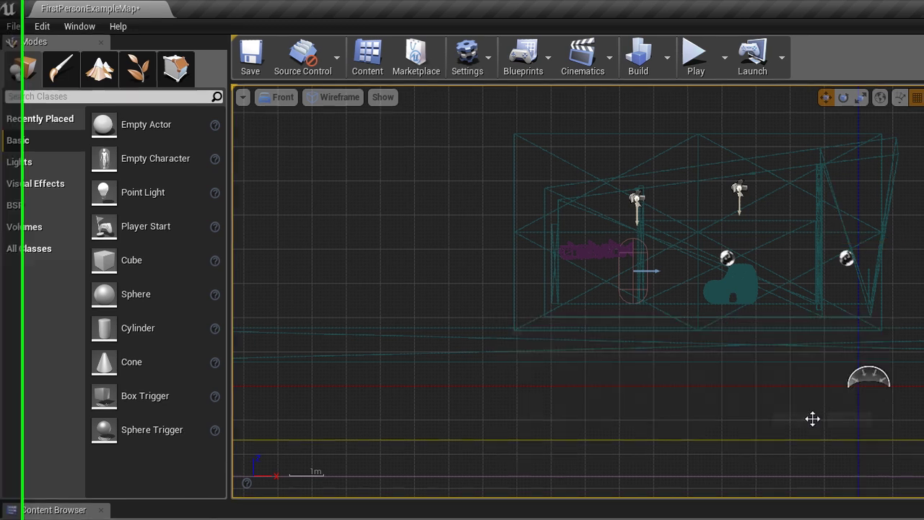
# Step: Switch the viewport to Top and delete CameraActor70, leaving 37 actors
pyautogui.click(394, 174)
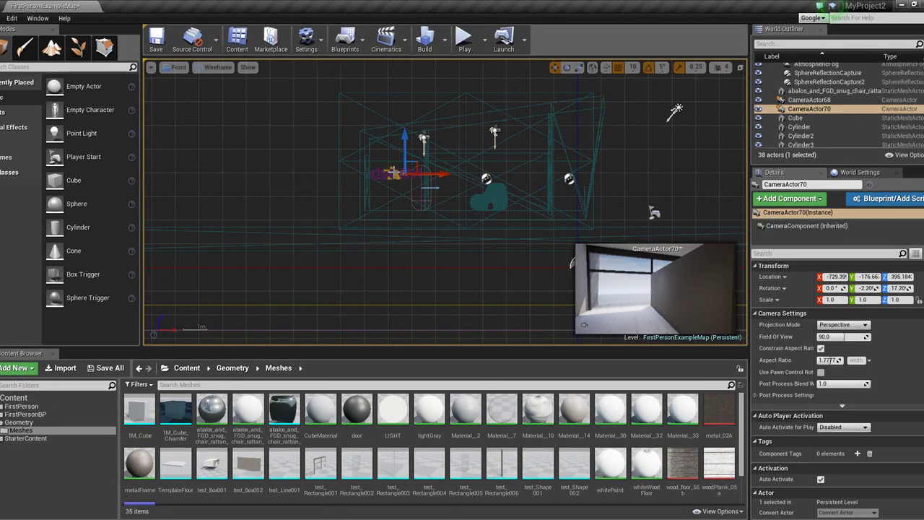
pyautogui.click(176, 67)
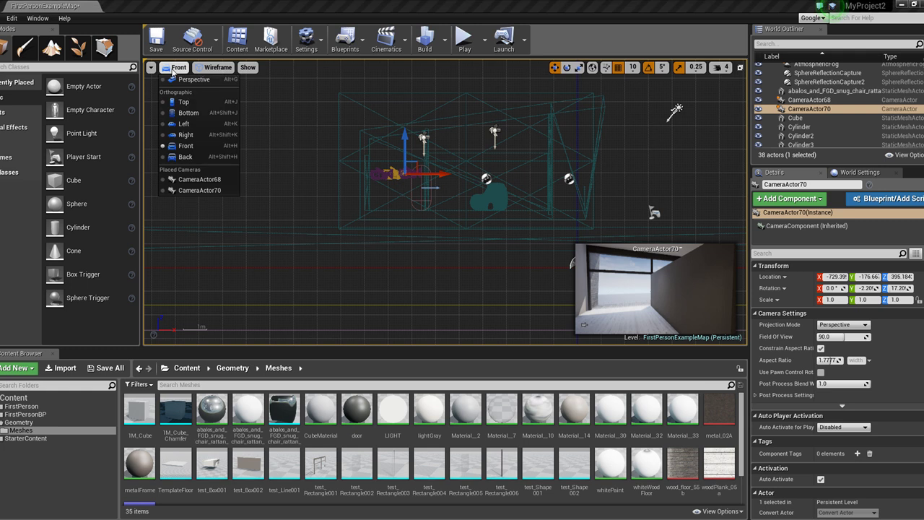
pyautogui.click(183, 102)
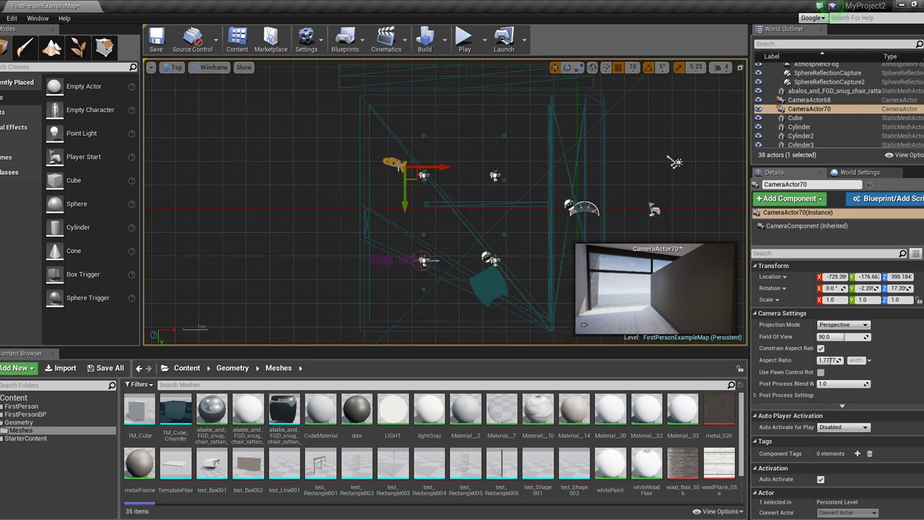
pyautogui.press('Delete')
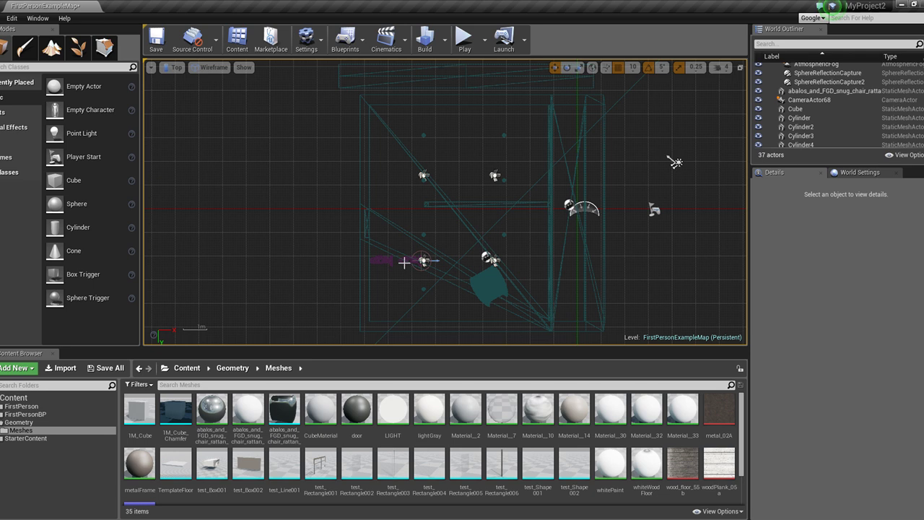
pyautogui.click(404, 263)
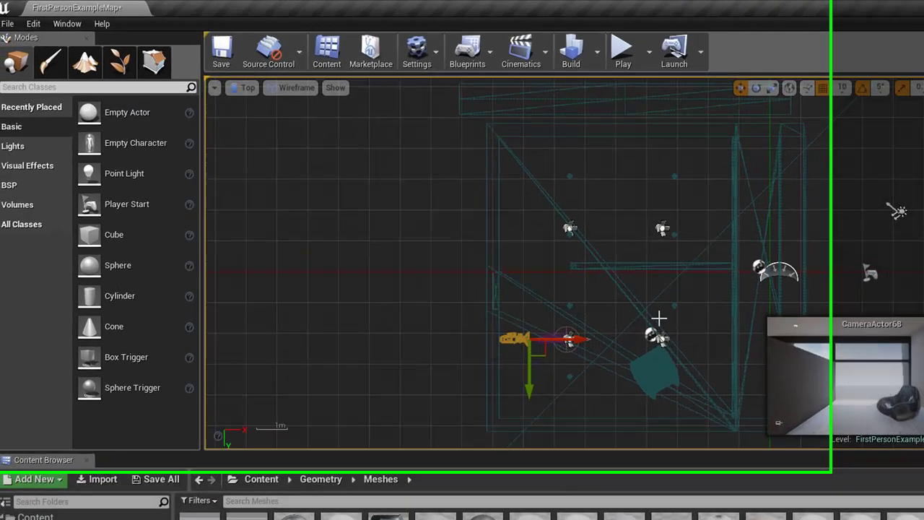
pyautogui.click(588, 198)
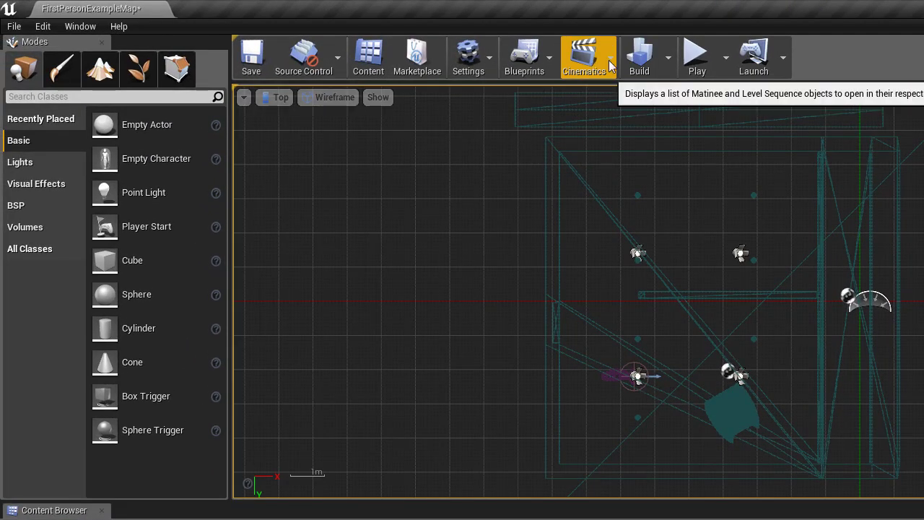
# Step: Add a new Matinee actor, MatineeActor1, to the level
pyautogui.click(610, 65)
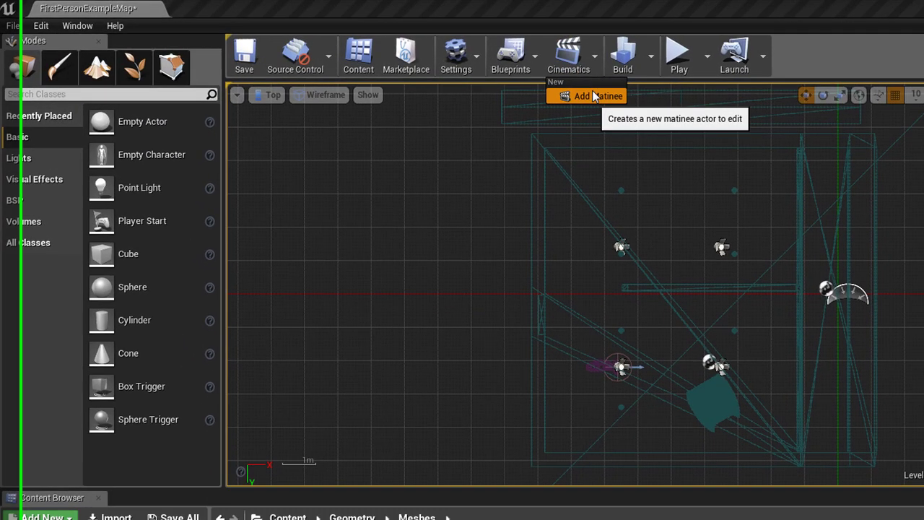
pyautogui.click(609, 98)
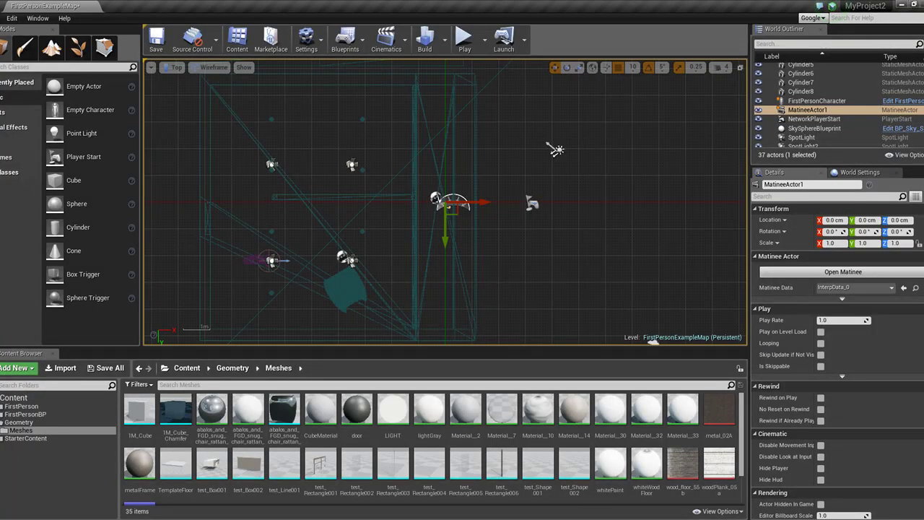
pyautogui.scroll(2, 486, 214)
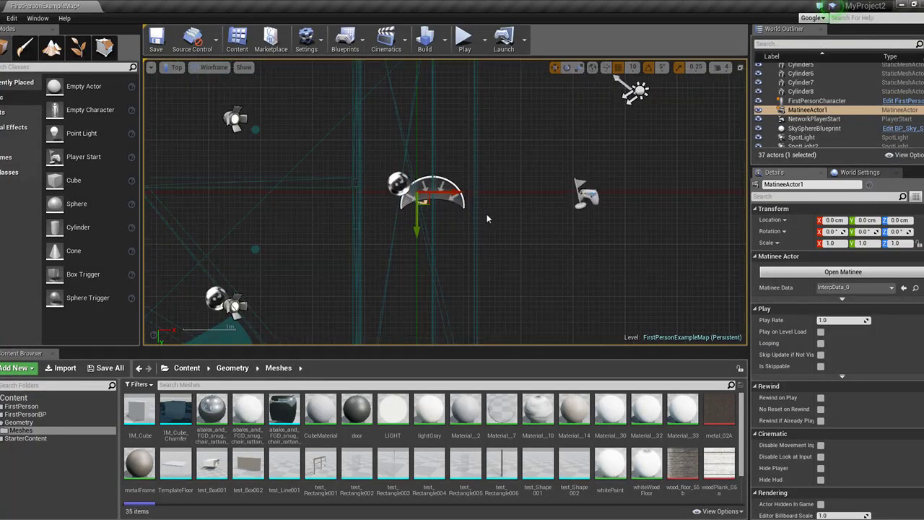
pyautogui.scroll(1, 487, 214)
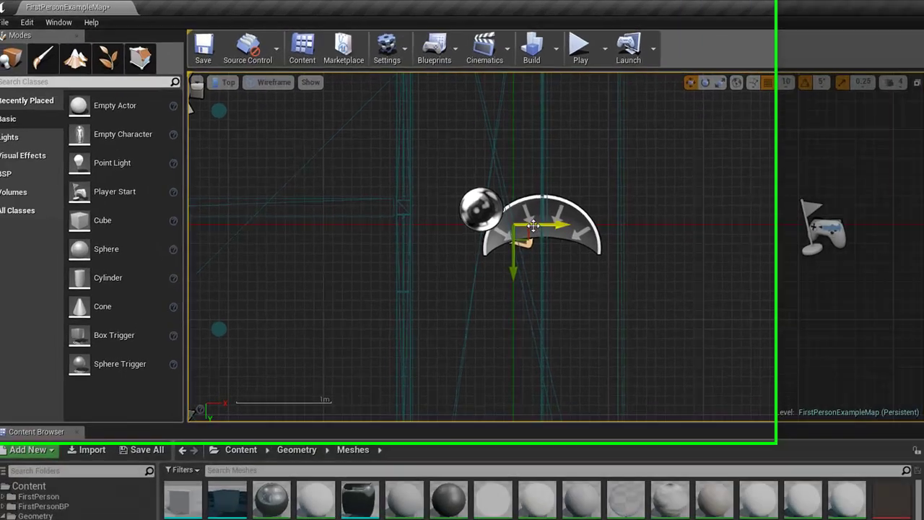
pyautogui.scroll(-2, 858, 264)
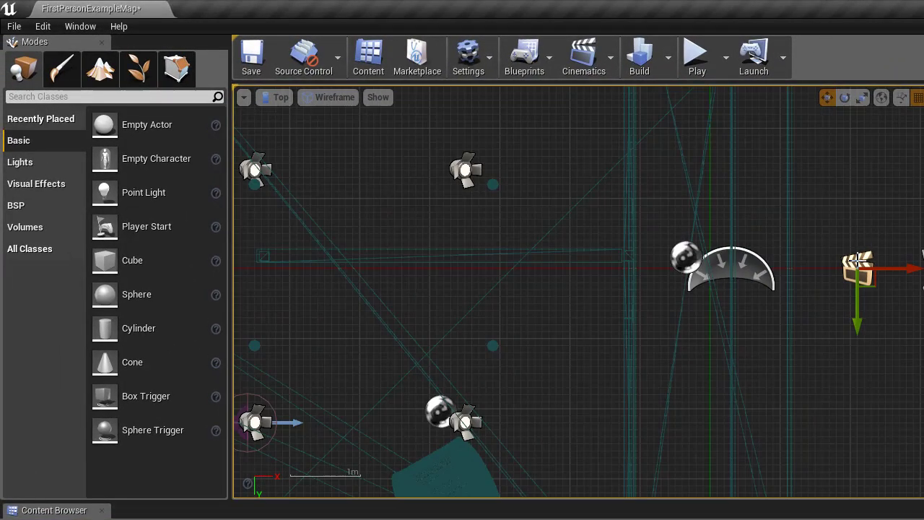
pyautogui.scroll(-1, 748, 277)
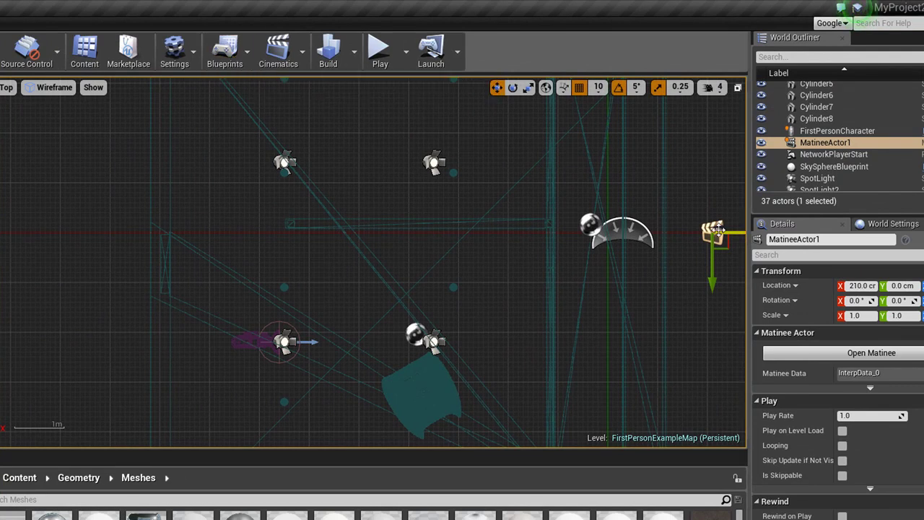
# Step: Enable Play on Level Load for MatineeActor1 and open it in the Matinee editor
pyautogui.click(825, 142)
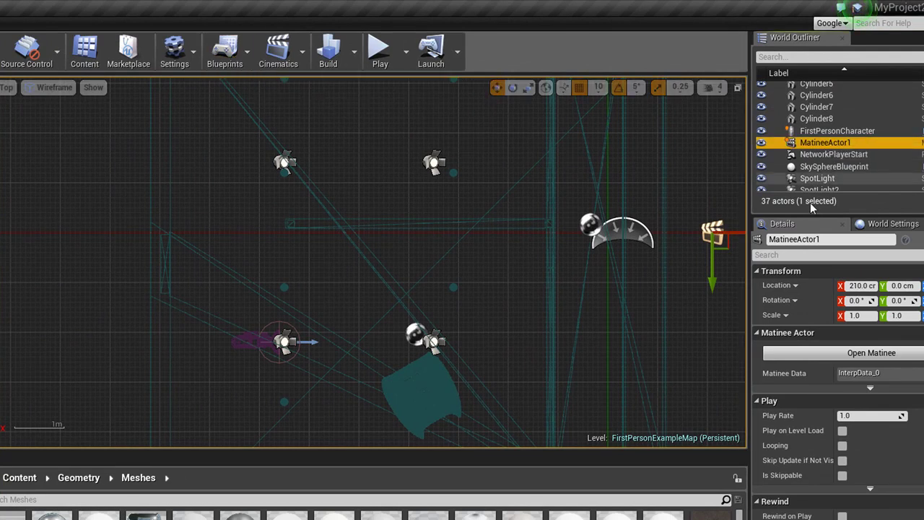
pyautogui.click(843, 431)
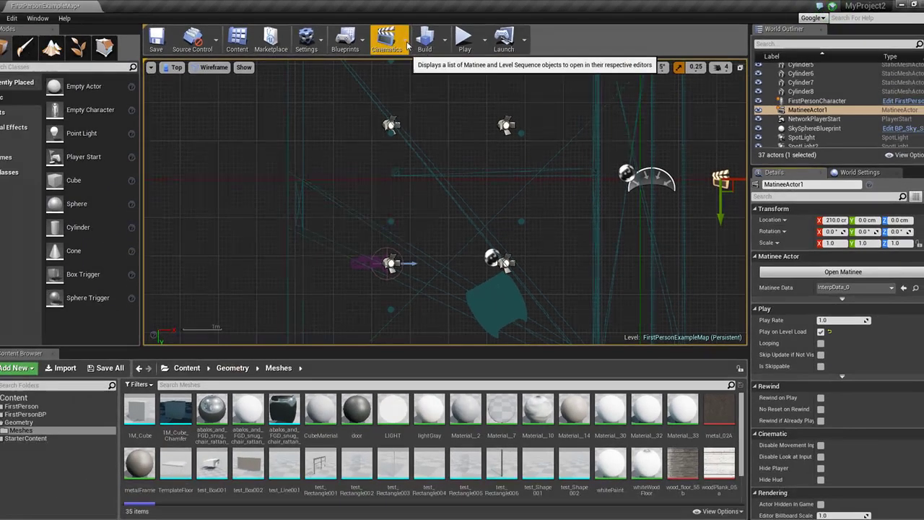
pyautogui.click(339, 44)
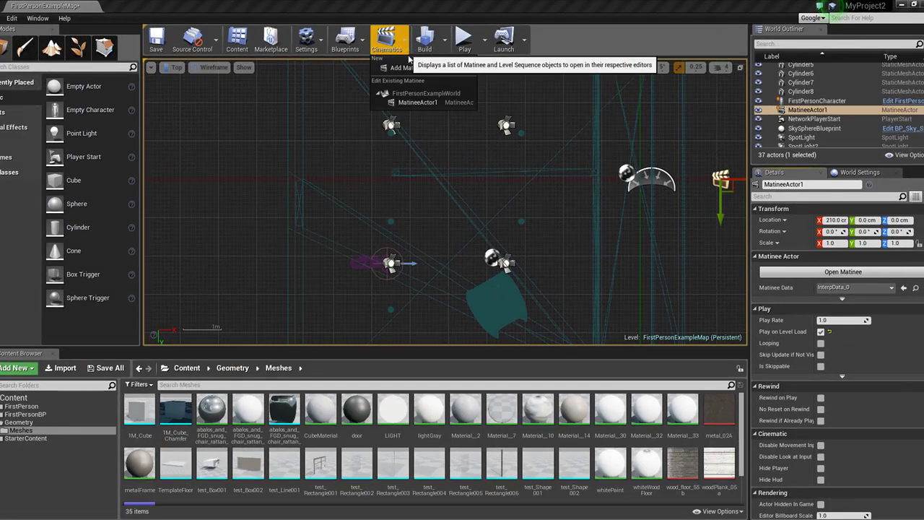
pyautogui.click(414, 105)
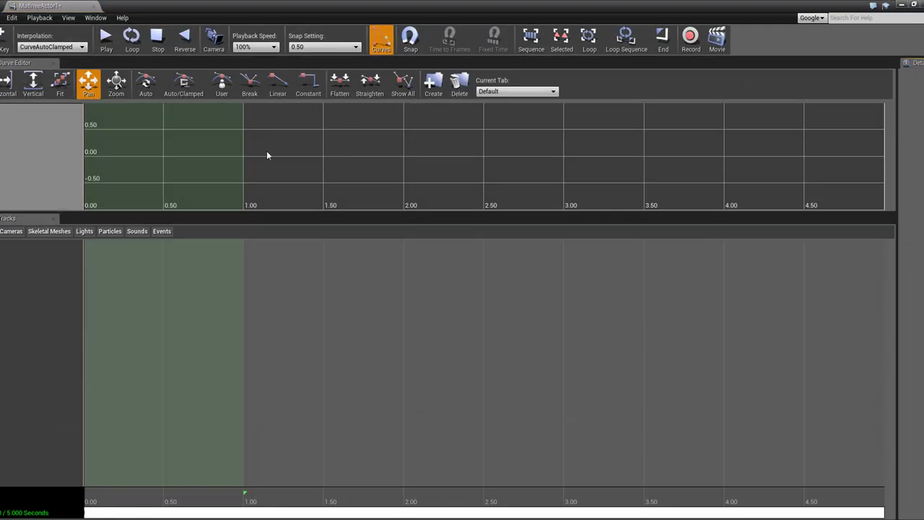
# Step: Restore the Matinee window beside the level and add a camera group named cam1
pyautogui.click(914, 5)
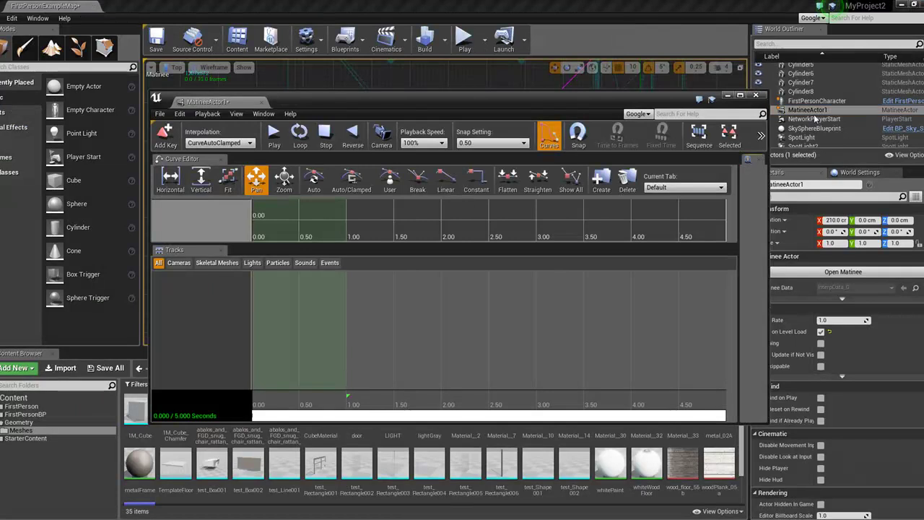
pyautogui.moveTo(764, 136); pyautogui.dragTo(522, 137)
pyautogui.moveTo(405, 103); pyautogui.dragTo(244, 18)
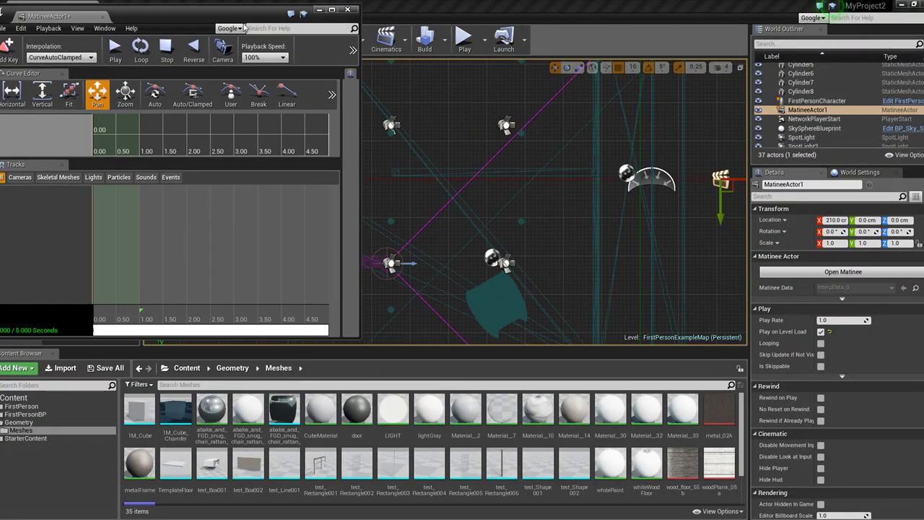
pyautogui.moveTo(233, 338); pyautogui.dragTo(235, 510)
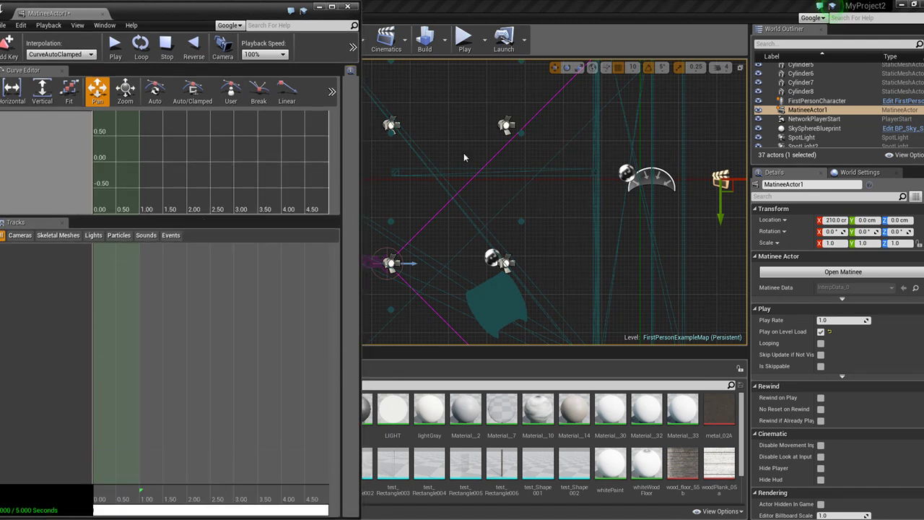
pyautogui.moveTo(463, 157); pyautogui.dragTo(556, 161, button='right')
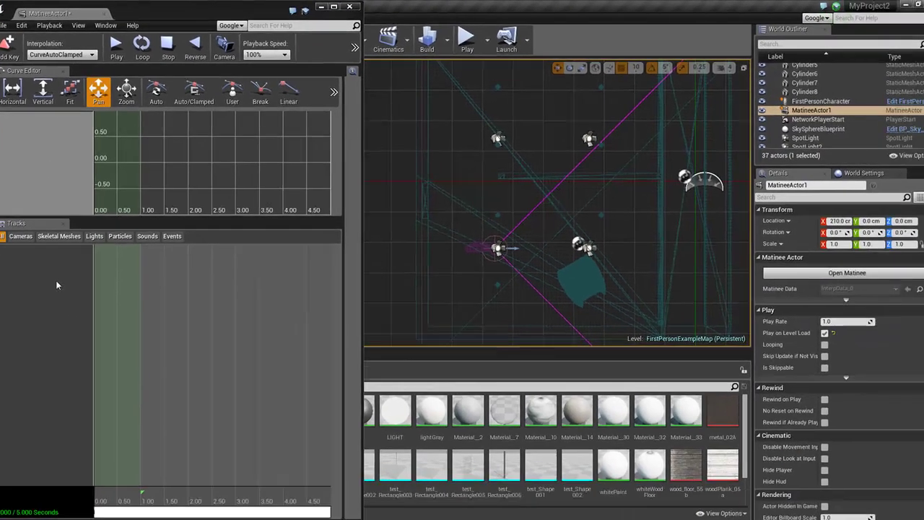
pyautogui.rightClick(104, 403)
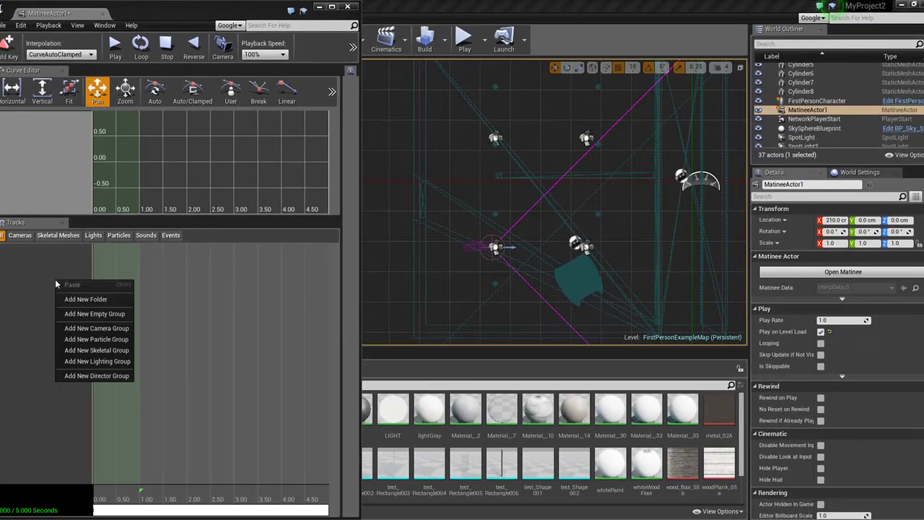
pyautogui.click(96, 327)
pyautogui.write('cam1')
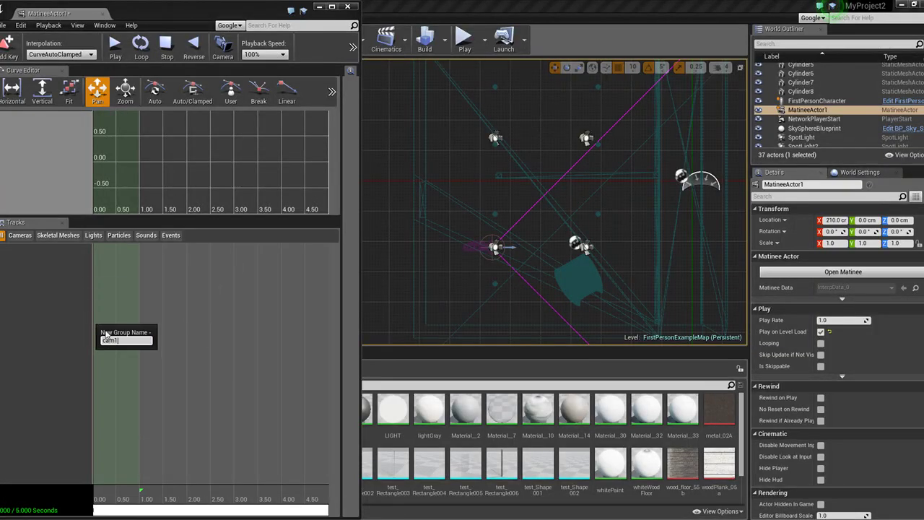
pyautogui.press('Return')
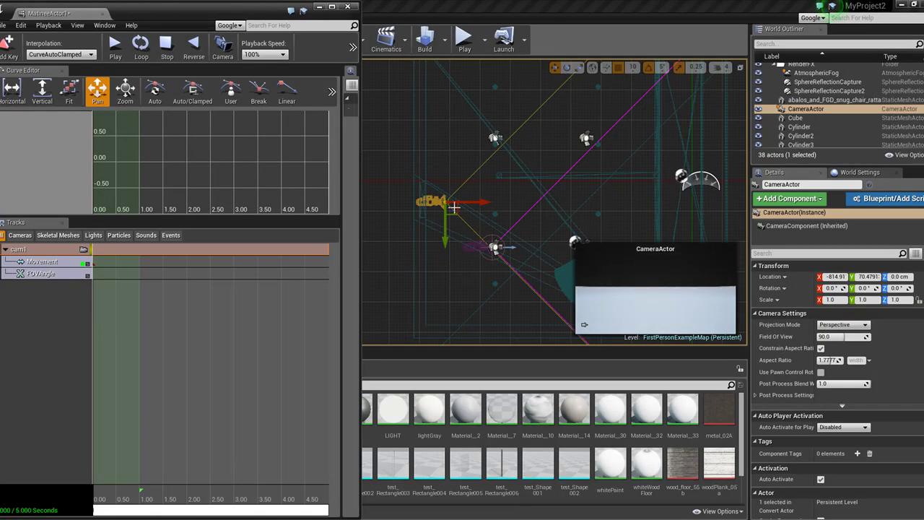
# Step: Move the new camera into place and raise it in the front view
pyautogui.moveTo(457, 208); pyautogui.dragTo(485, 259)
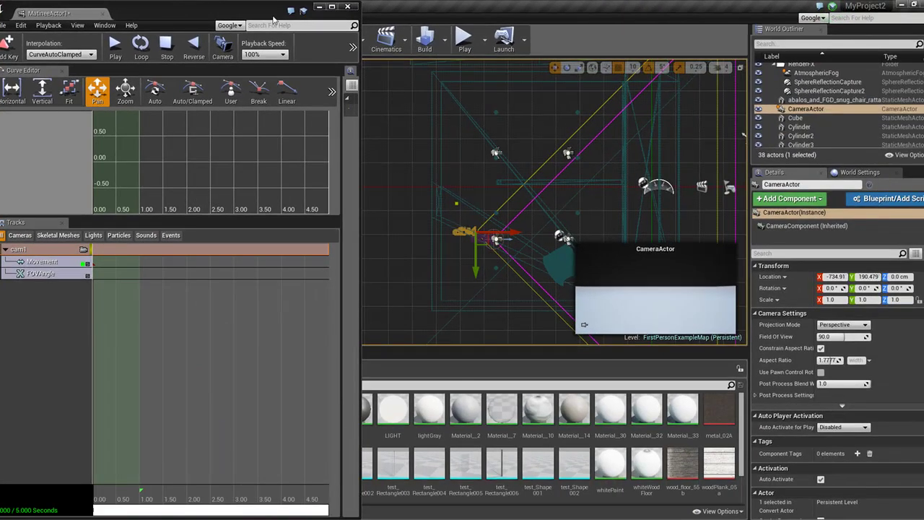
pyautogui.moveTo(275, 20); pyautogui.dragTo(261, 139)
pyautogui.click(214, 67)
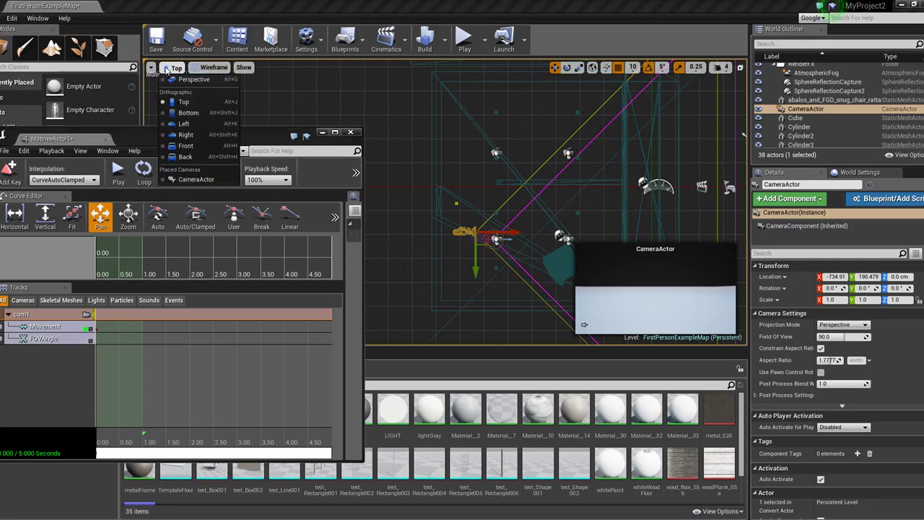
pyautogui.click(177, 67)
pyautogui.click(184, 81)
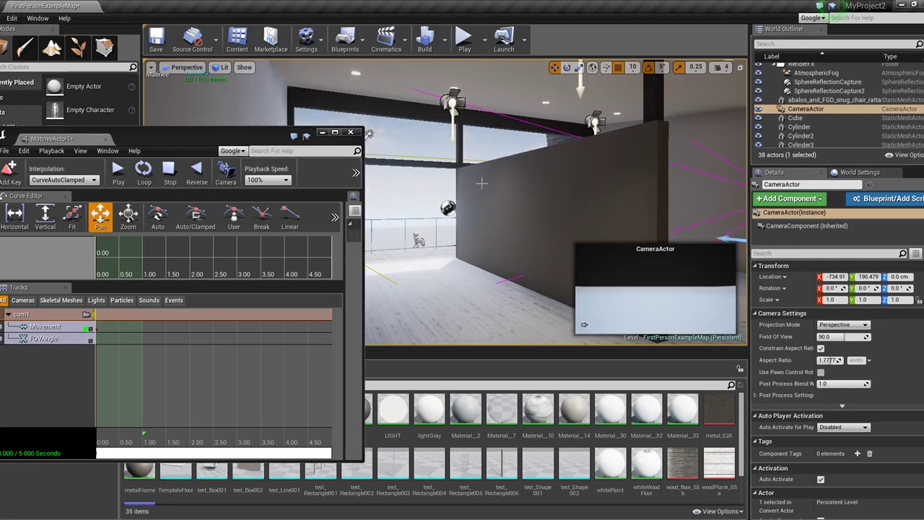
pyautogui.click(182, 67)
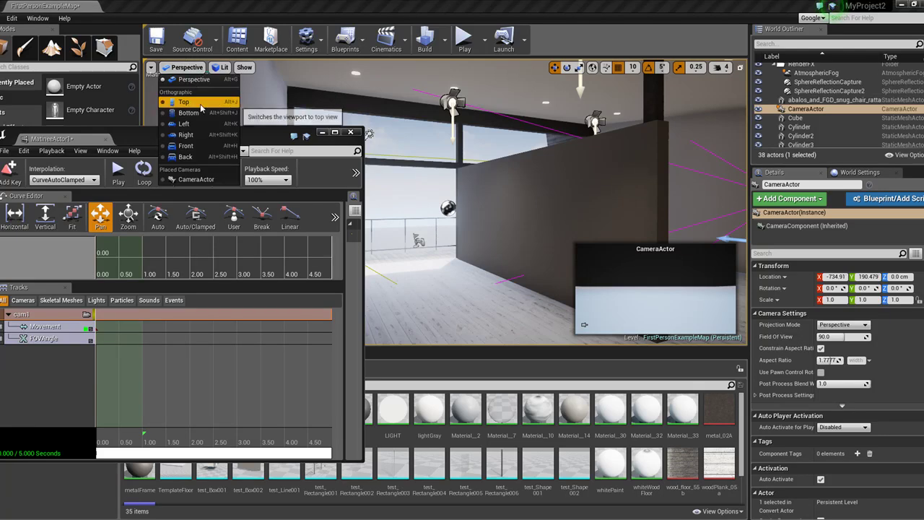
pyautogui.click(200, 146)
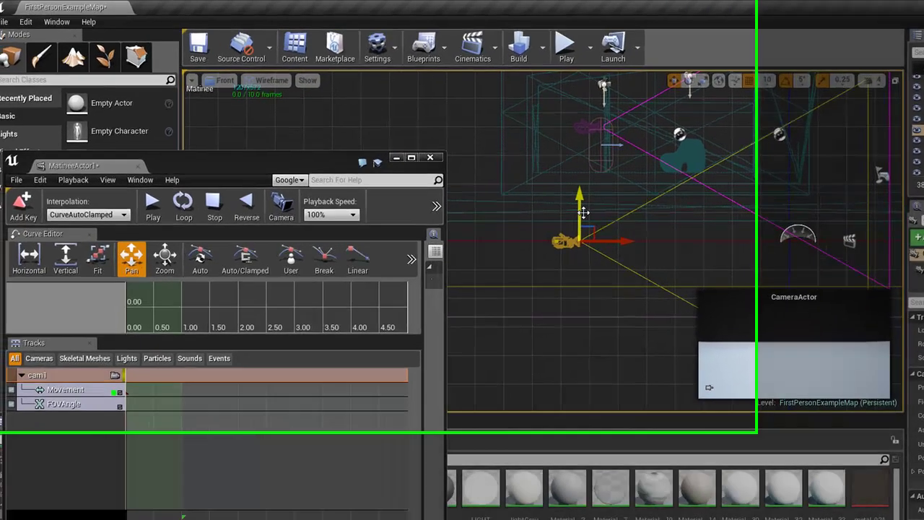
pyautogui.moveTo(476, 177); pyautogui.dragTo(472, 70)
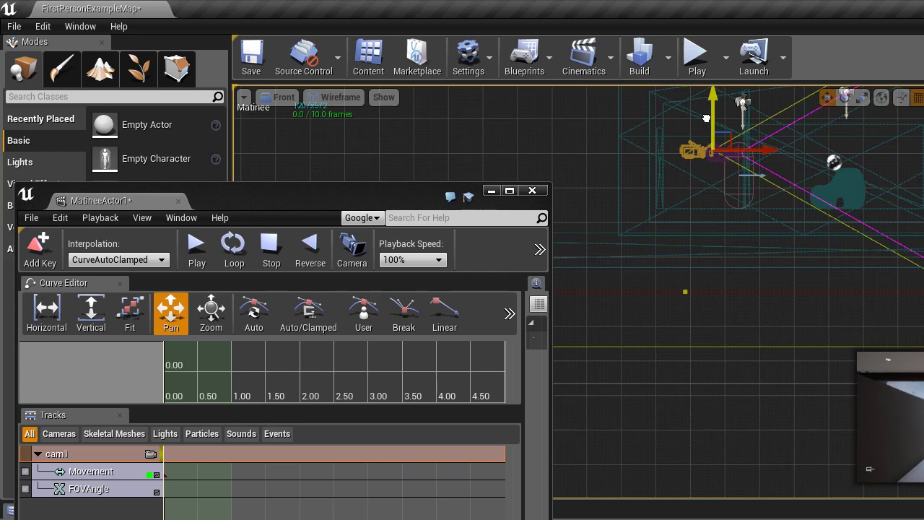
pyautogui.moveTo(707, 118); pyautogui.dragTo(705, 120)
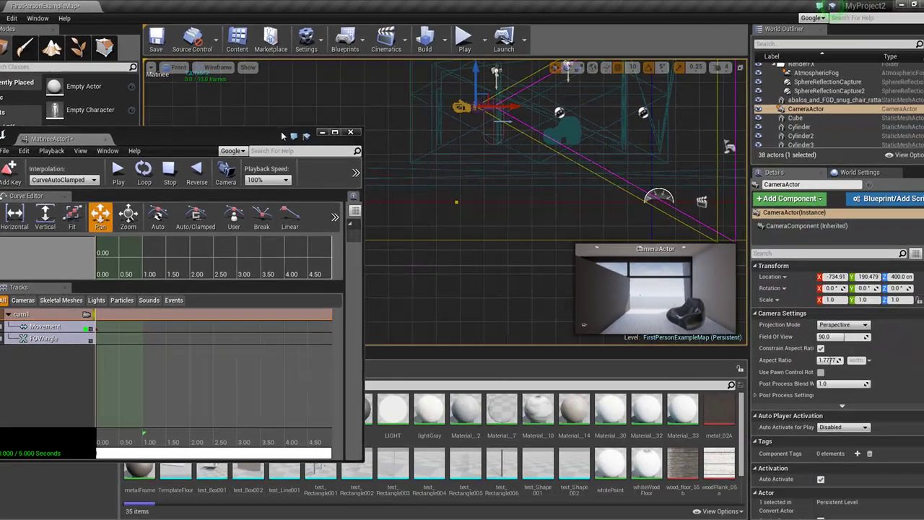
pyautogui.moveTo(431, 191); pyautogui.dragTo(443, 110)
pyautogui.moveTo(288, 75); pyautogui.dragTo(289, 75)
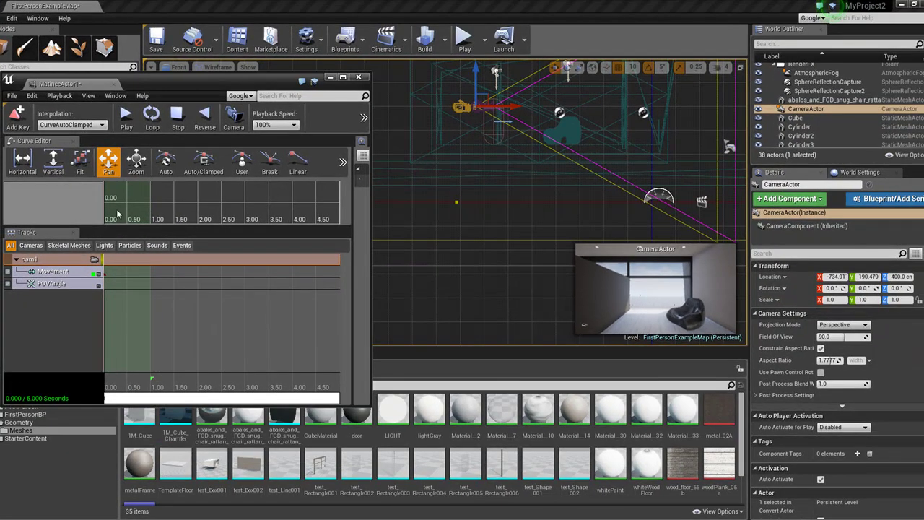
# Step: At cam1's starting Movement key, set the camera to Z 320 and shift it sideways in top view
pyautogui.click(102, 273)
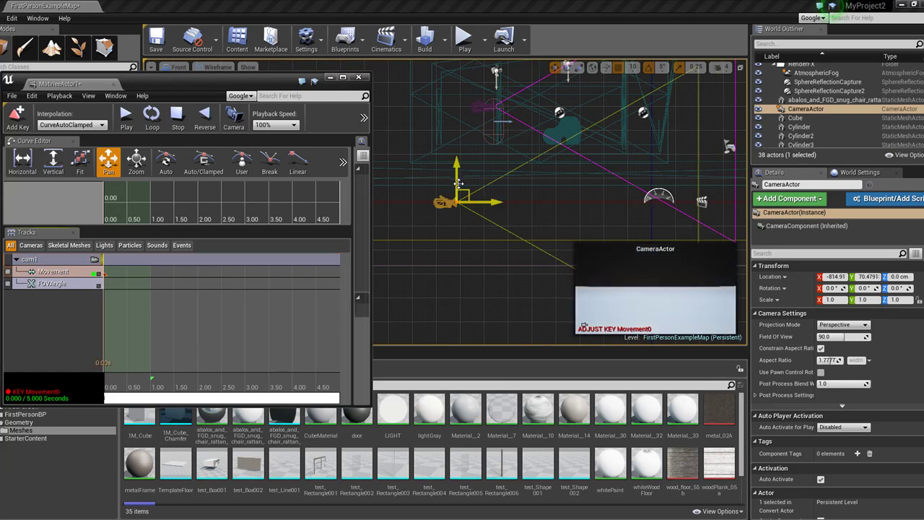
pyautogui.moveTo(456, 182); pyautogui.dragTo(458, 106)
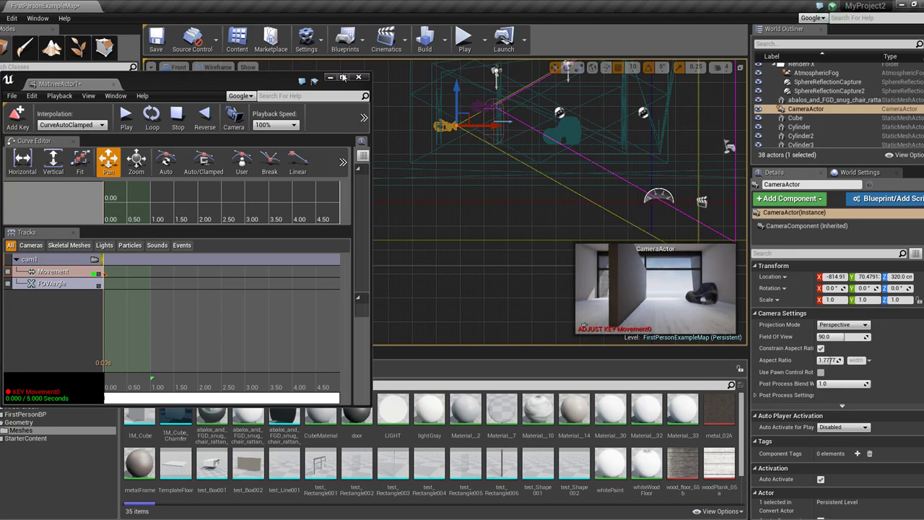
pyautogui.click(177, 67)
pyautogui.click(182, 102)
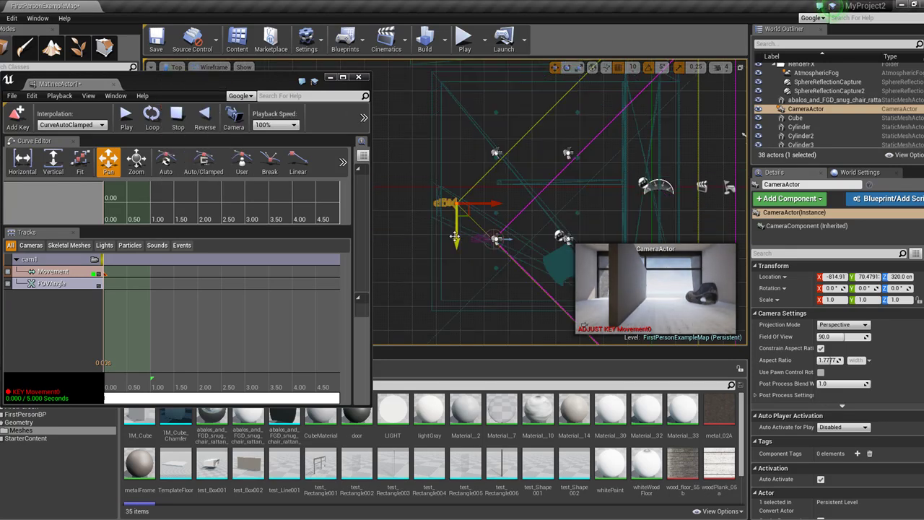
pyautogui.moveTo(455, 236); pyautogui.dragTo(448, 128)
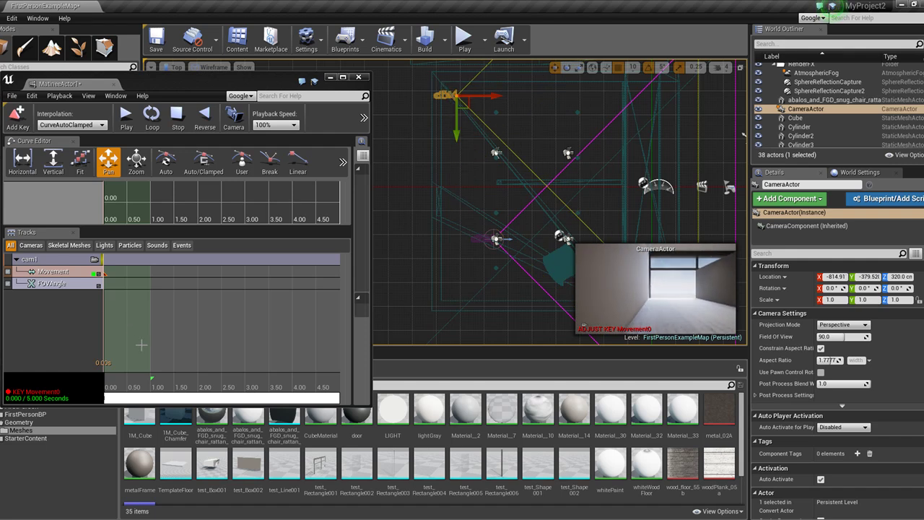
# Step: Add a second Movement key on cam1 at 5.00 s, the sequence end
pyautogui.click(343, 76)
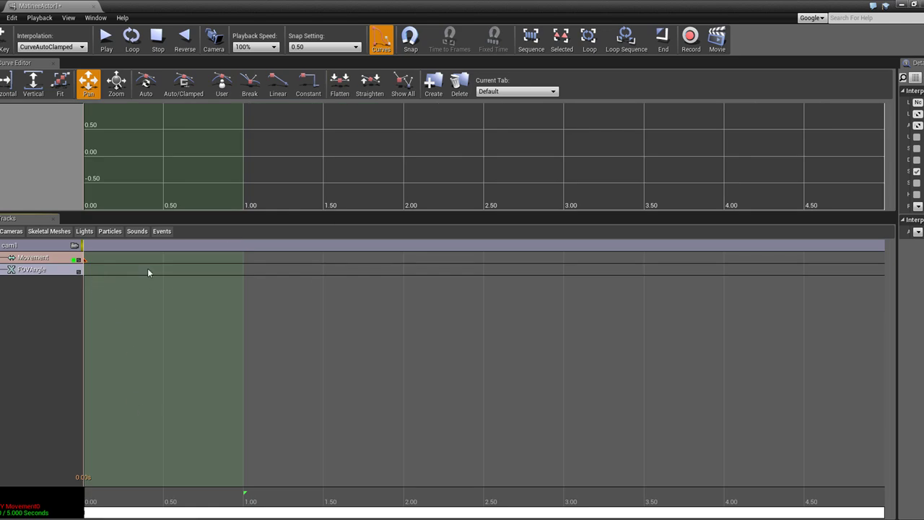
pyautogui.moveTo(186, 493); pyautogui.dragTo(520, 451)
pyautogui.scroll(-5, 529, 450)
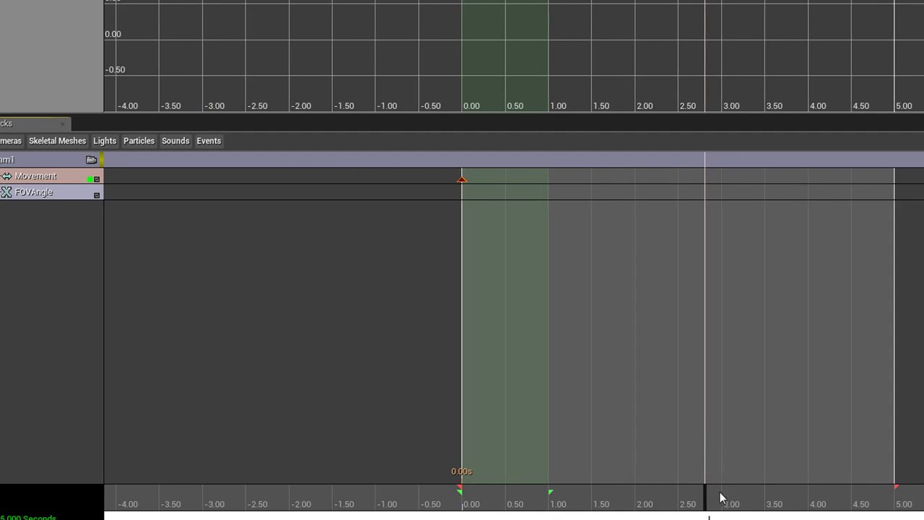
pyautogui.moveTo(726, 493); pyautogui.dragTo(904, 503)
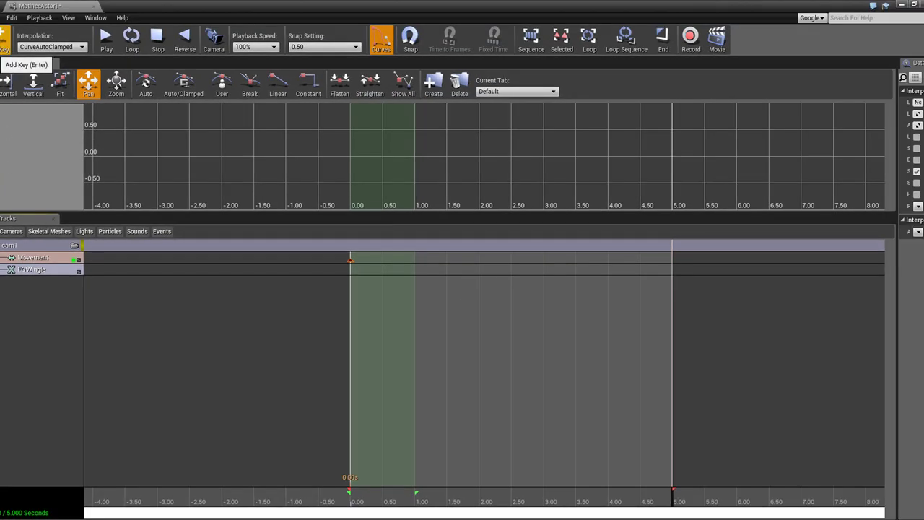
pyautogui.click(4, 40)
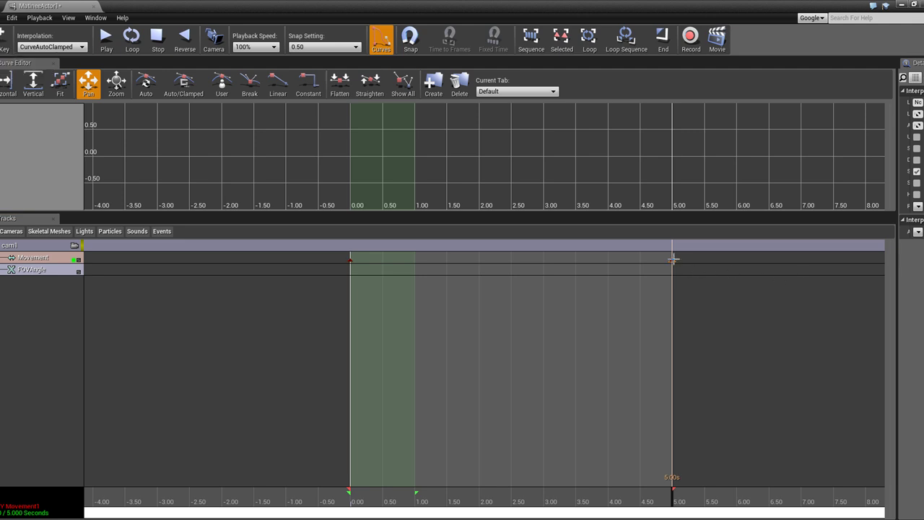
pyautogui.click(915, 4)
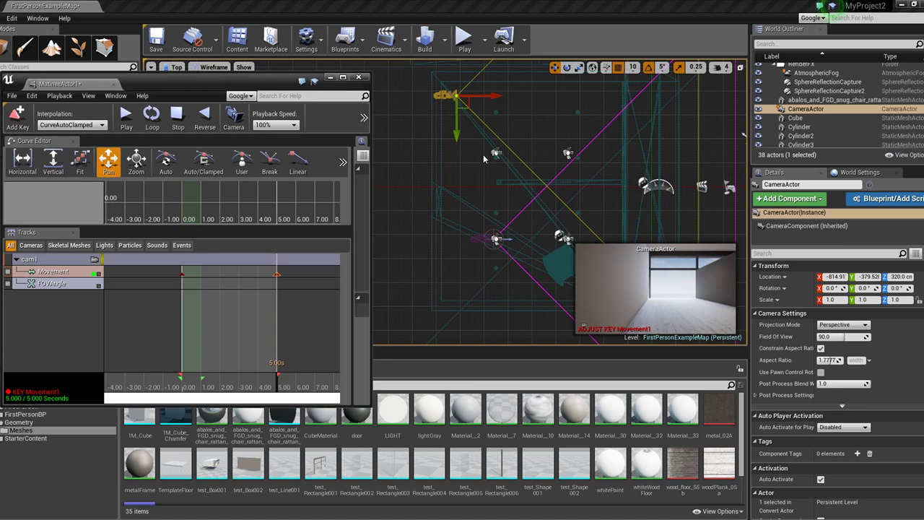
# Step: Move the camera across the room to Y 400.479 for the 5 s key and preview playback
pyautogui.moveTo(458, 124); pyautogui.dragTo(421, 311)
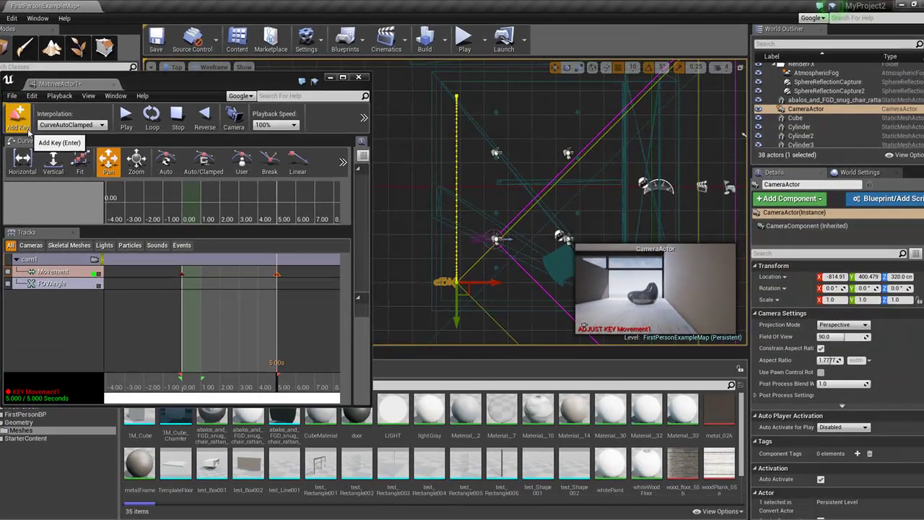
pyautogui.click(124, 121)
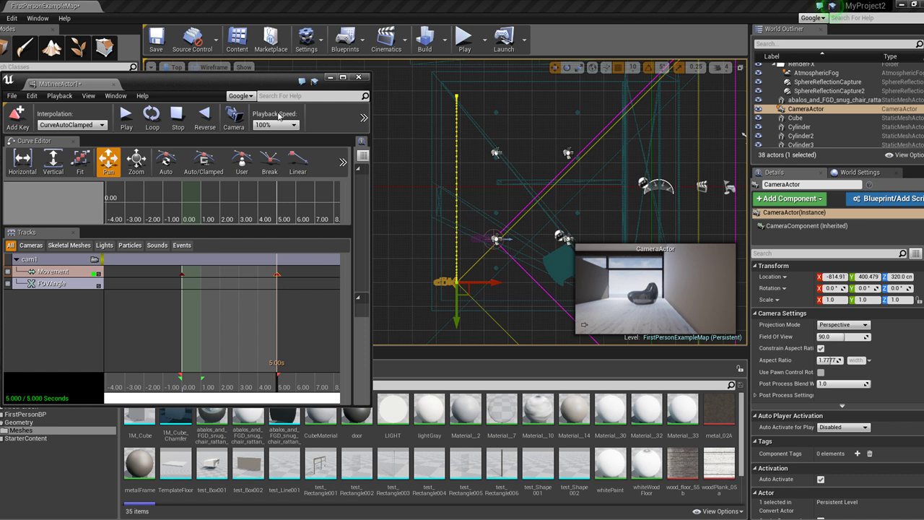
# Step: Add a second camera group named cam2 with its own Movement and FOVAngle tracks
pyautogui.click(344, 77)
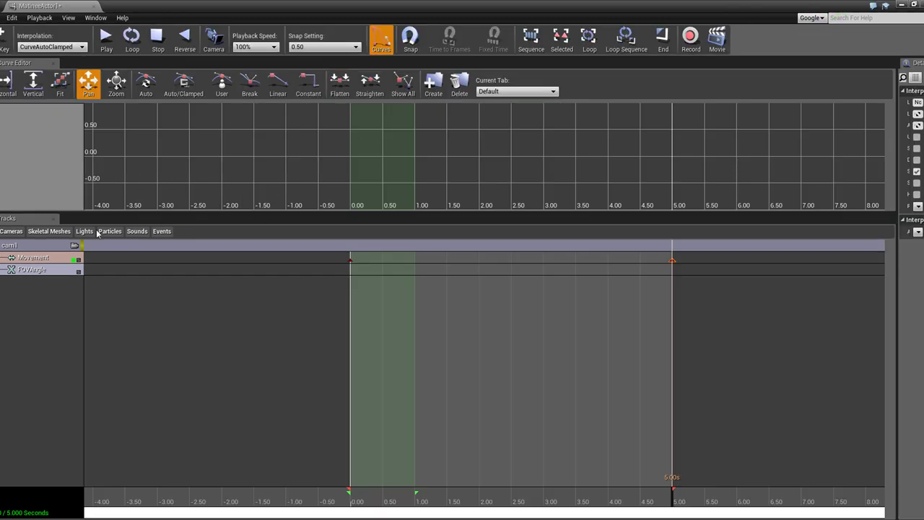
pyautogui.rightClick(34, 320)
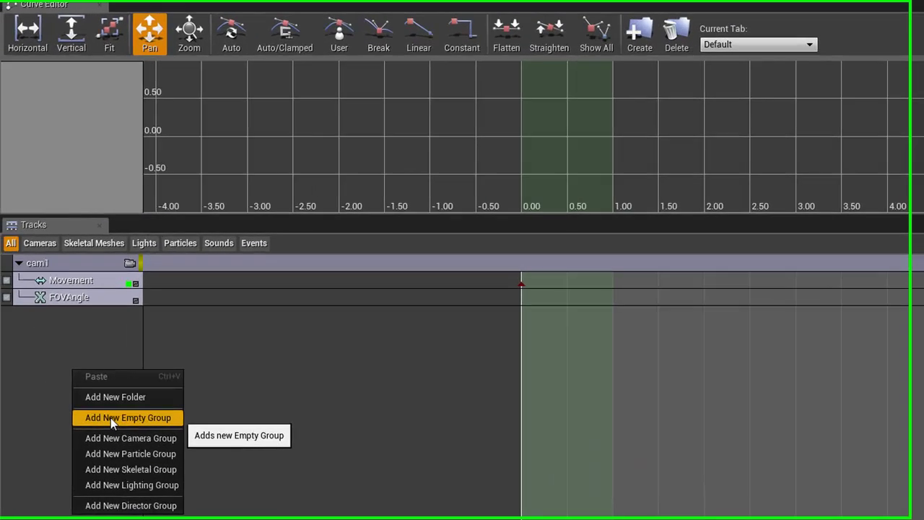
pyautogui.click(112, 437)
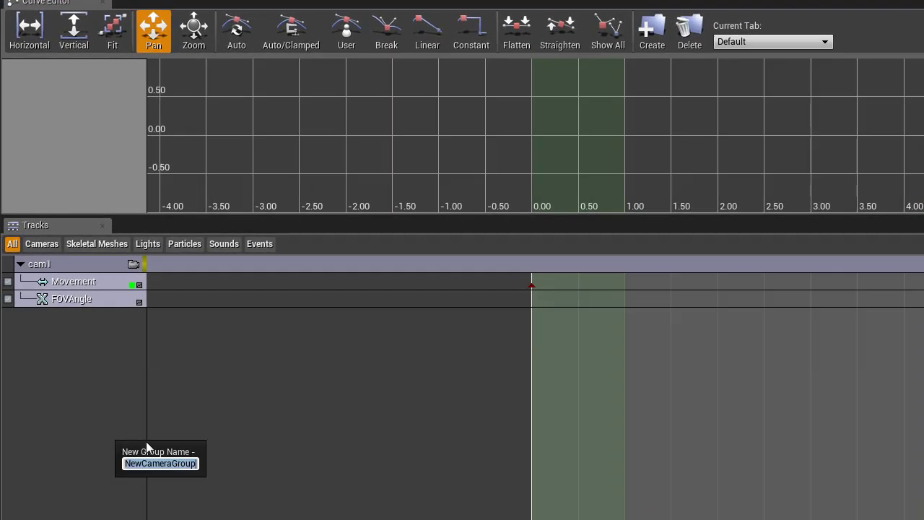
pyautogui.write('cam2')
pyautogui.press('Return')
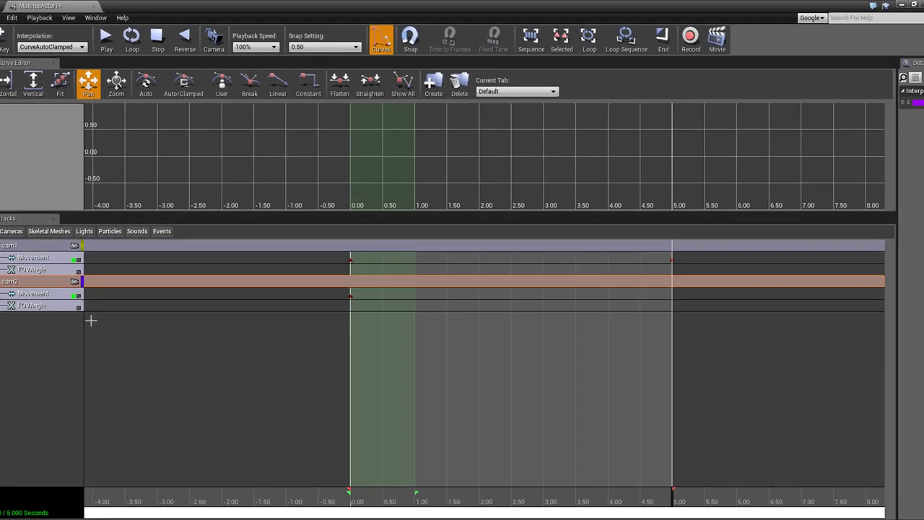
pyautogui.click(914, 5)
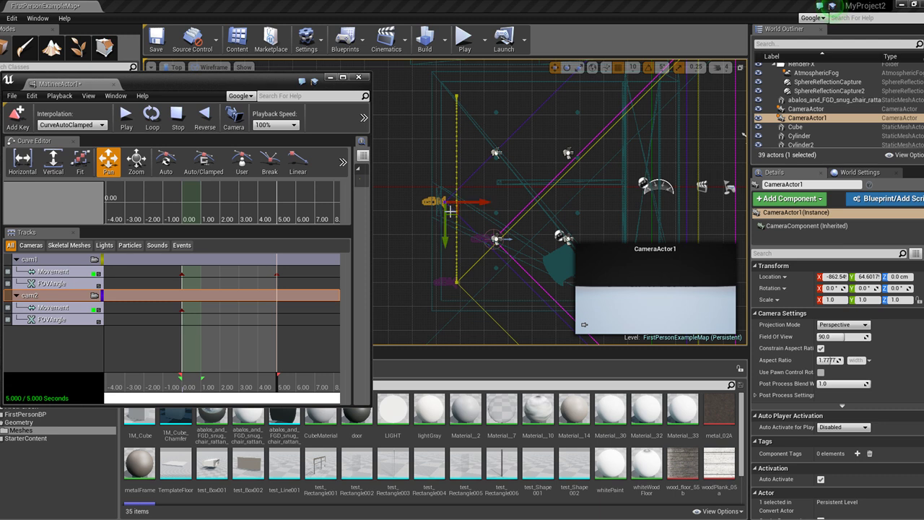
# Step: Position cam2's CameraActor1 for its starting key, raising it in the front view
pyautogui.moveTo(449, 201); pyautogui.dragTo(457, 257)
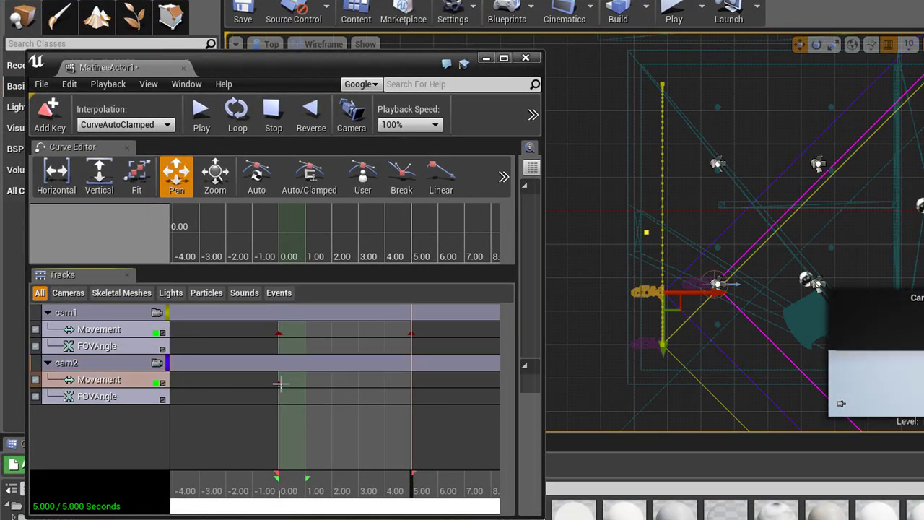
pyautogui.click(279, 383)
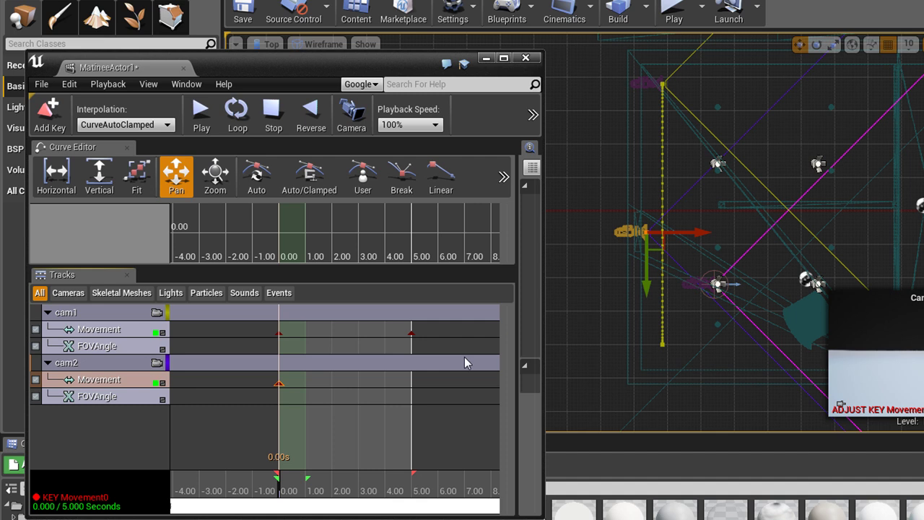
pyautogui.moveTo(656, 252); pyautogui.dragTo(688, 308)
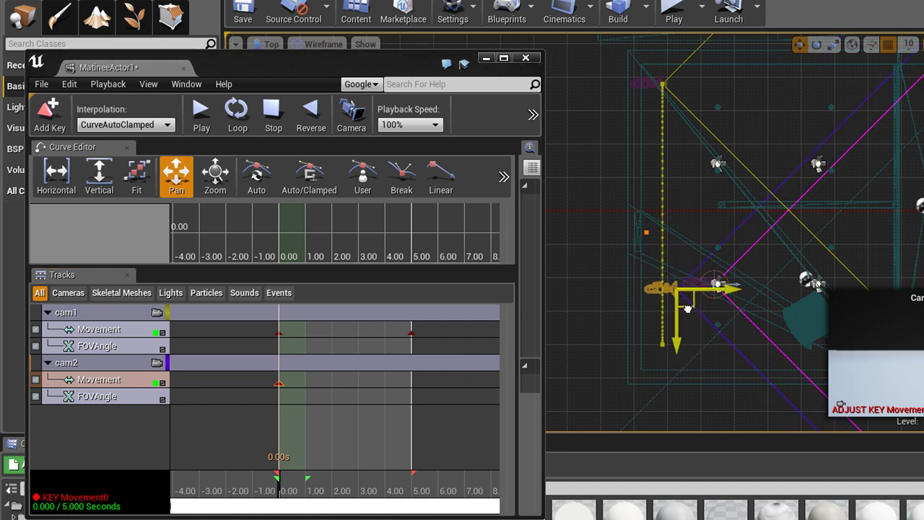
pyautogui.click(266, 44)
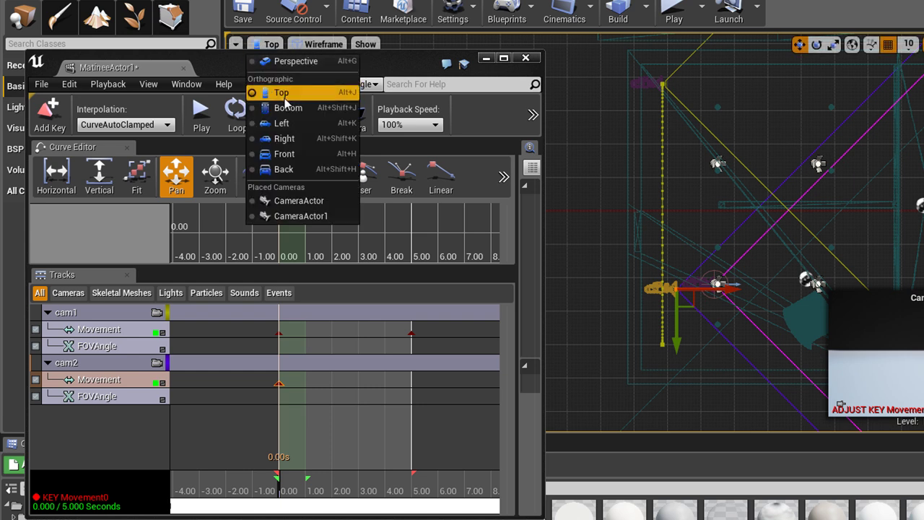
pyautogui.click(284, 153)
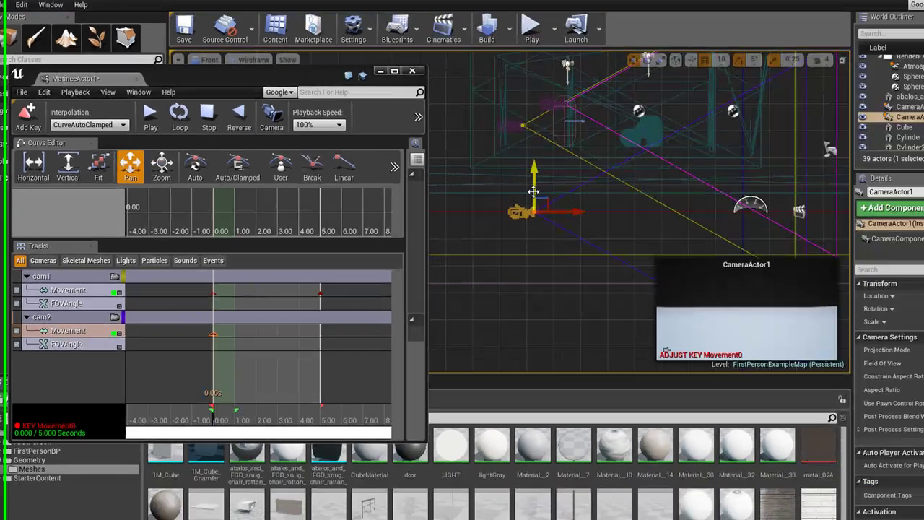
pyautogui.moveTo(533, 191); pyautogui.dragTo(537, 131)
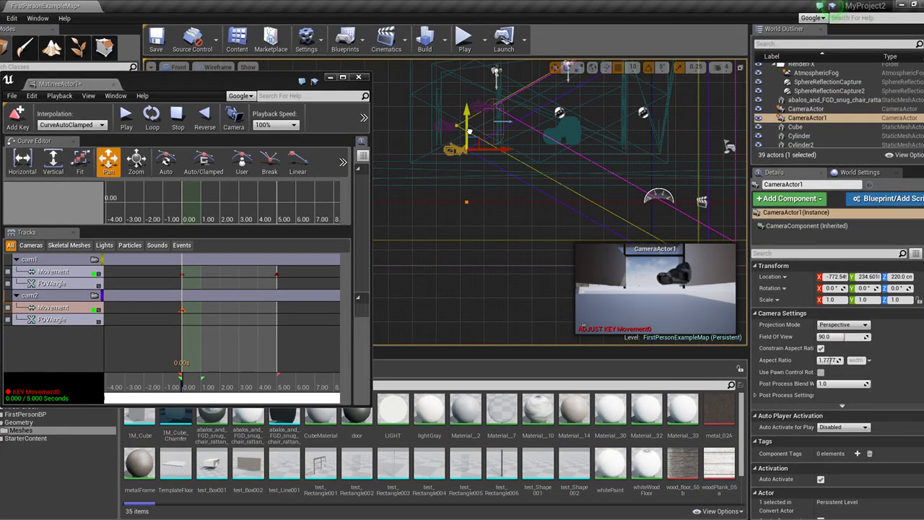
pyautogui.moveTo(469, 131); pyautogui.dragTo(471, 121)
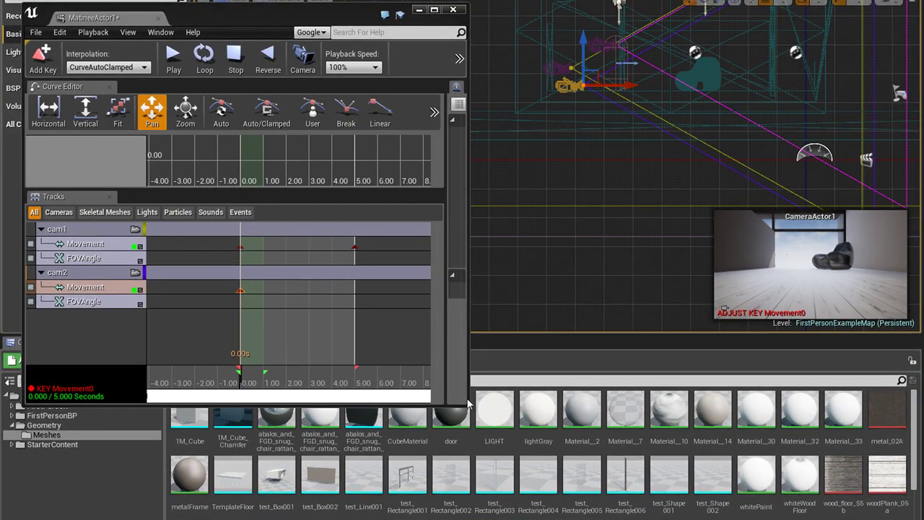
# Step: Move cam2's Movement key to 5.00 s and extend the sequence and loop region to 10 s
pyautogui.moveTo(468, 403); pyautogui.dragTo(740, 462)
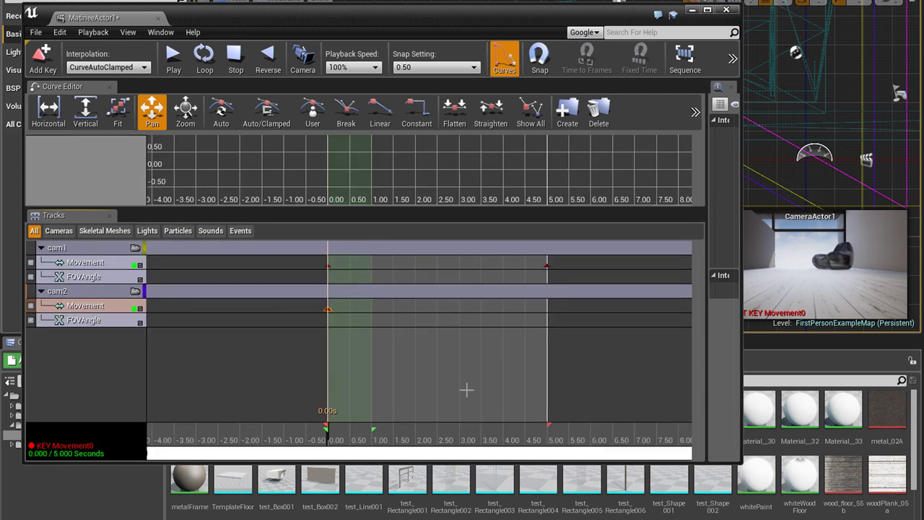
pyautogui.scroll(-1, 460, 372)
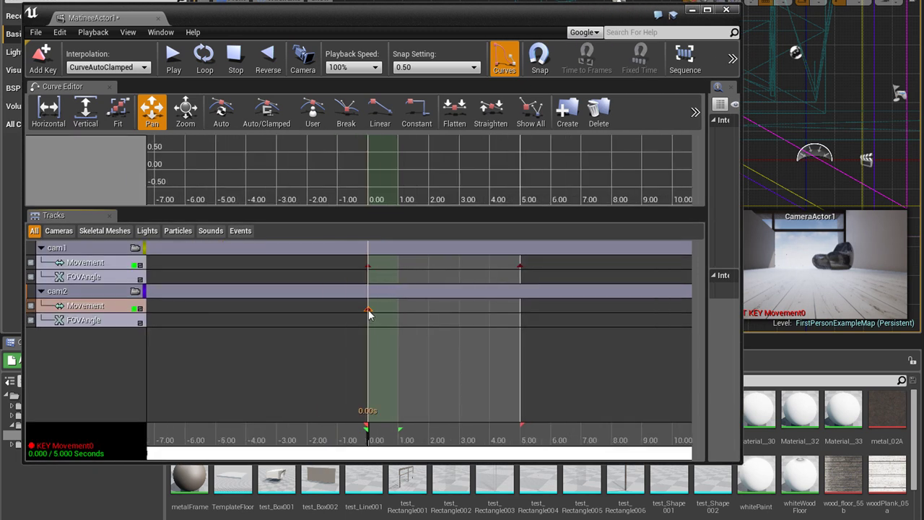
pyautogui.moveTo(368, 313); pyautogui.dragTo(525, 331)
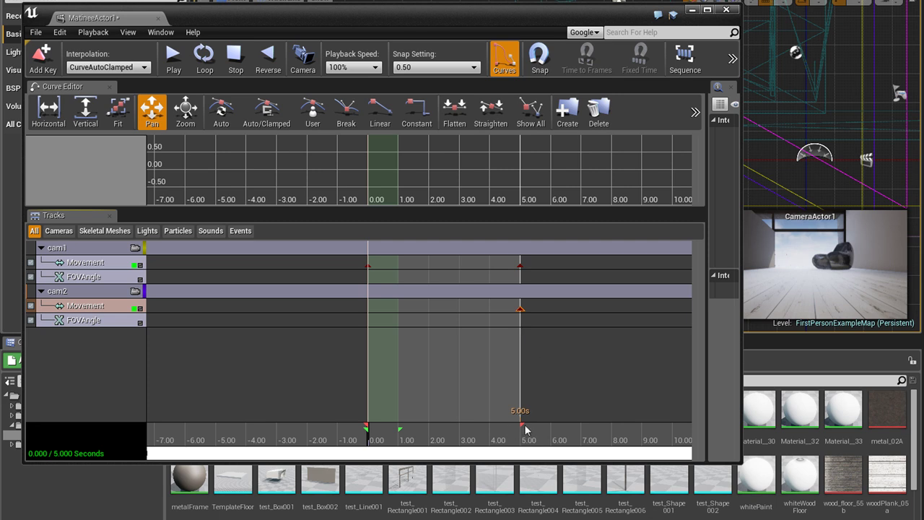
pyautogui.moveTo(521, 426); pyautogui.dragTo(674, 431)
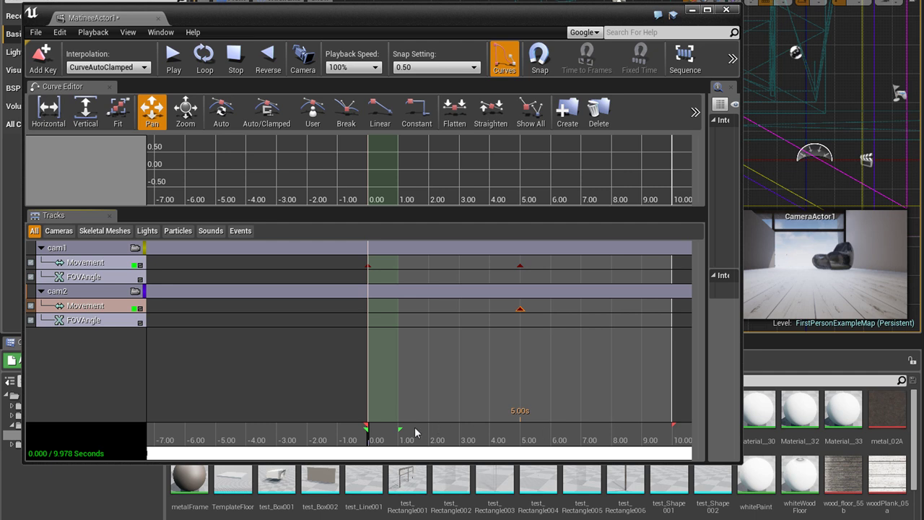
pyautogui.moveTo(399, 429); pyautogui.dragTo(691, 442)
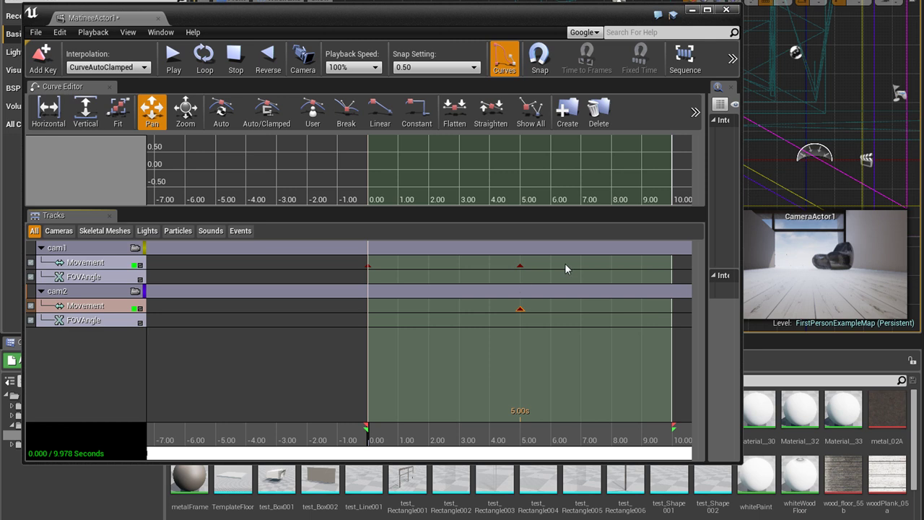
# Step: Add a Movement key on cam2's track at the 9.98 s sequence end
pyautogui.click(658, 250)
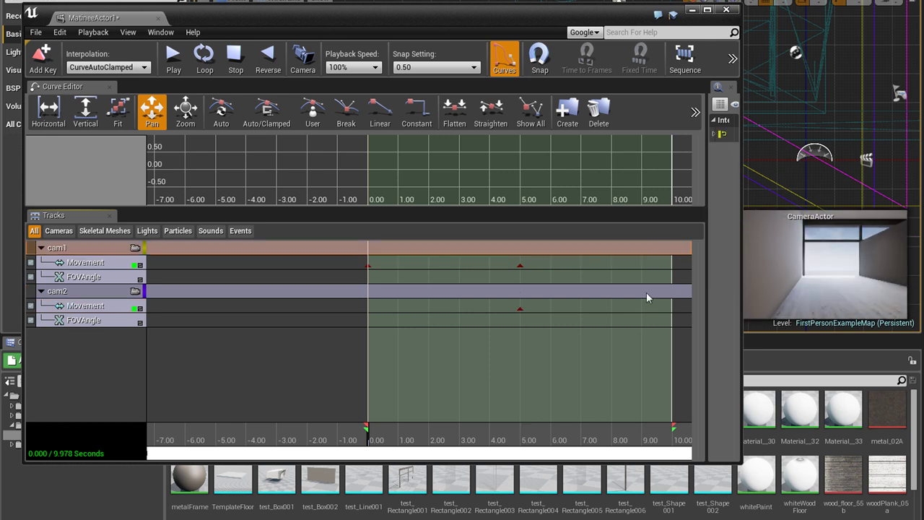
pyautogui.click(657, 434)
pyautogui.moveTo(657, 437); pyautogui.dragTo(679, 438)
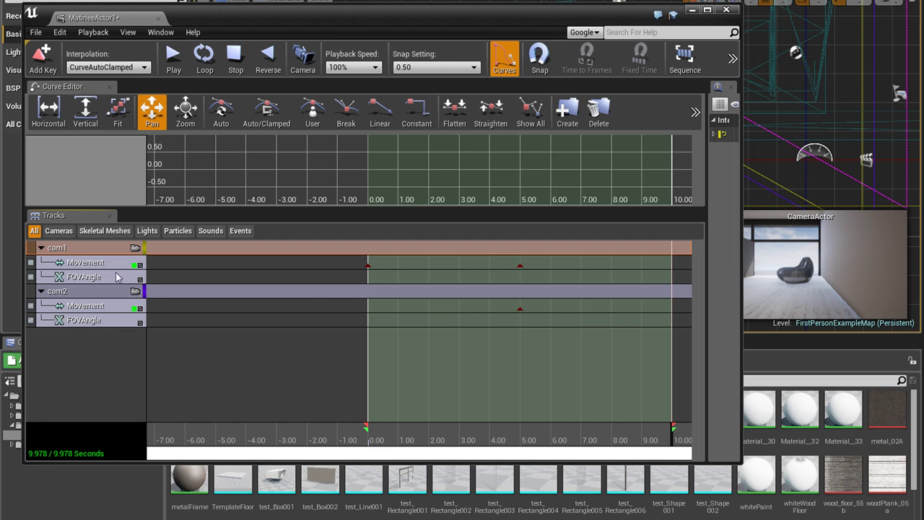
pyautogui.click(84, 306)
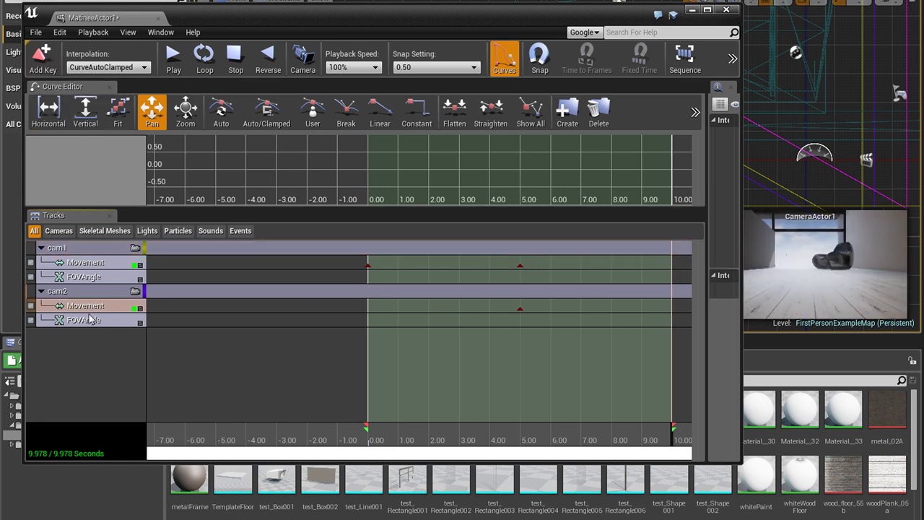
pyautogui.click(42, 58)
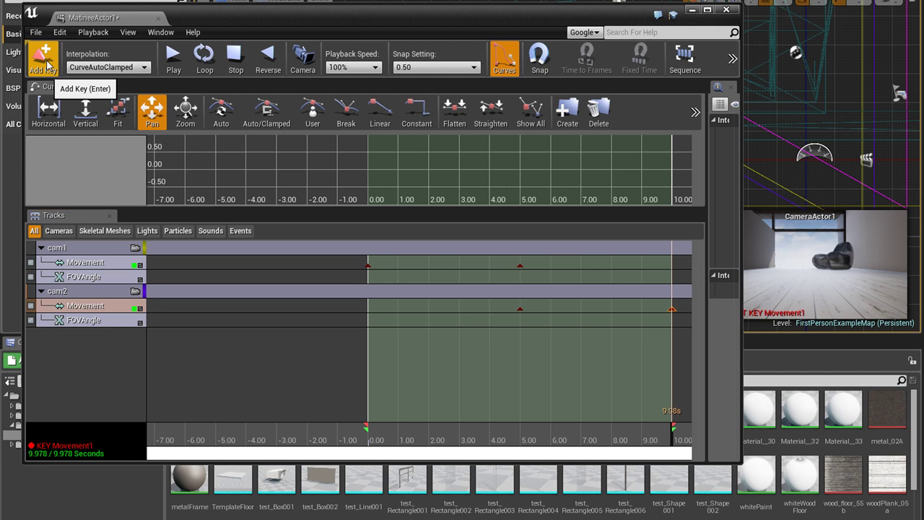
# Step: Raise cam2's camera to 480 height and maximize the Matinee window
pyautogui.moveTo(626, 23); pyautogui.dragTo(383, 78)
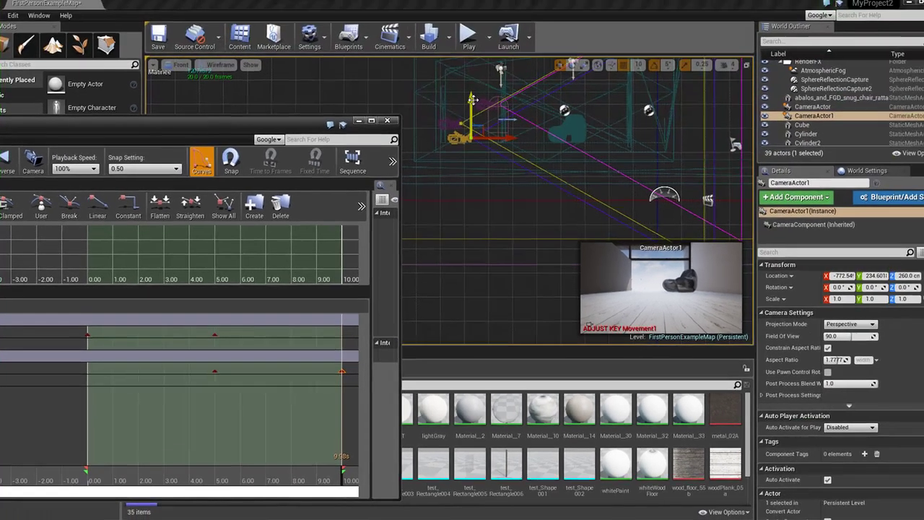
pyautogui.moveTo(580, 39); pyautogui.dragTo(580, 12)
pyautogui.moveTo(465, 81); pyautogui.dragTo(458, 63)
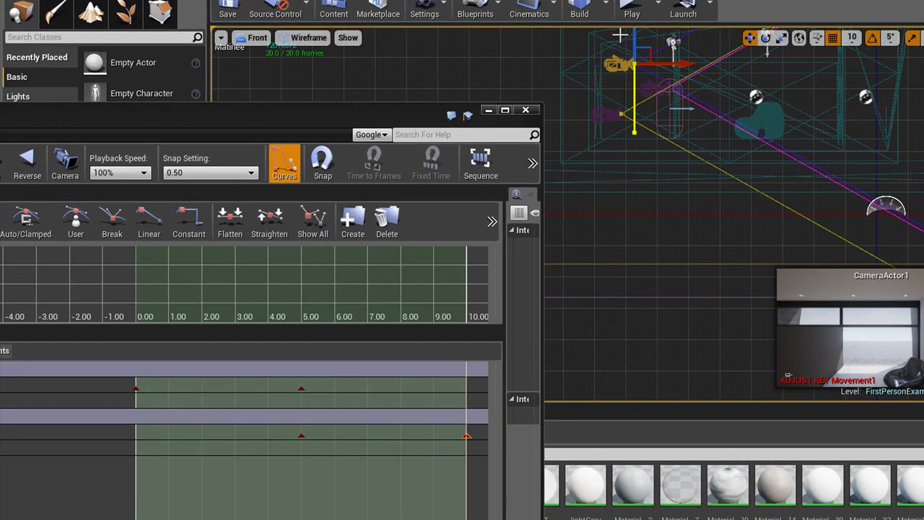
pyautogui.scroll(-4, 432, 372)
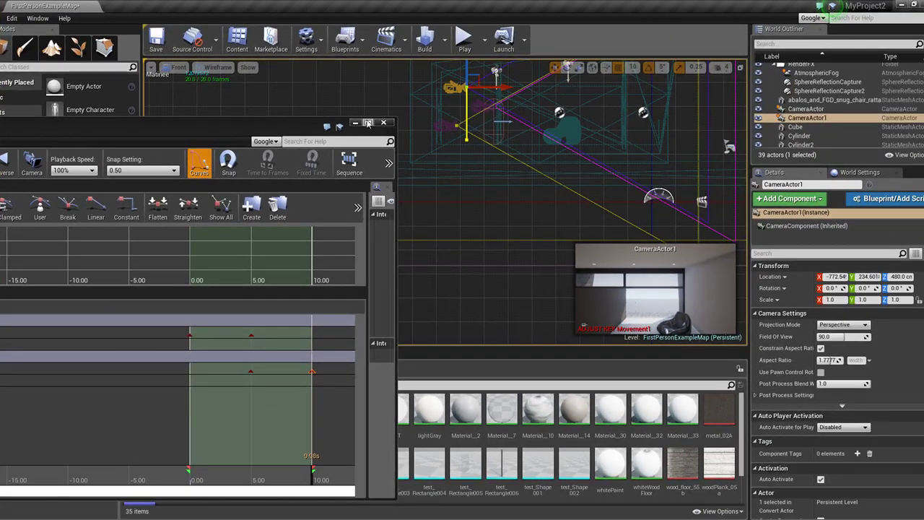
pyautogui.click(368, 122)
pyautogui.scroll(-2, 543, 289)
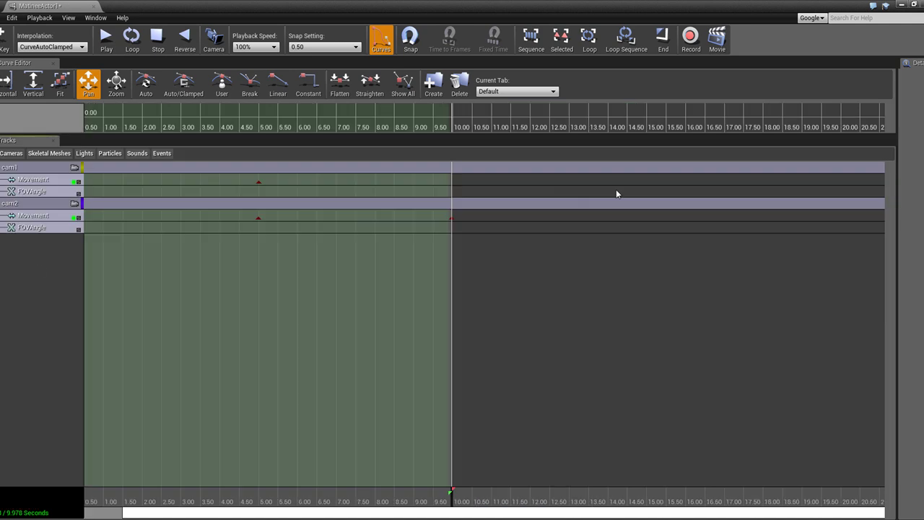
# Step: Add a DirGroup director group, select its Director track and set the time to 0.00
pyautogui.rightClick(39, 265)
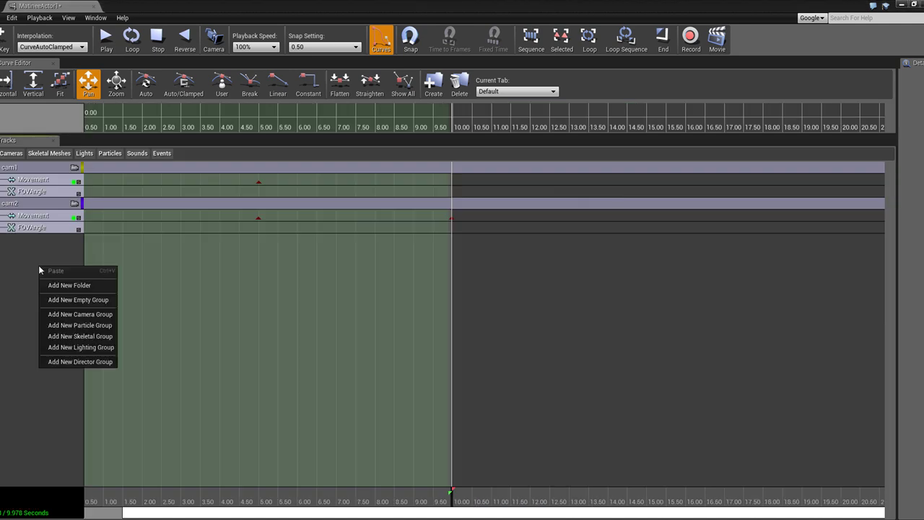
pyautogui.click(78, 362)
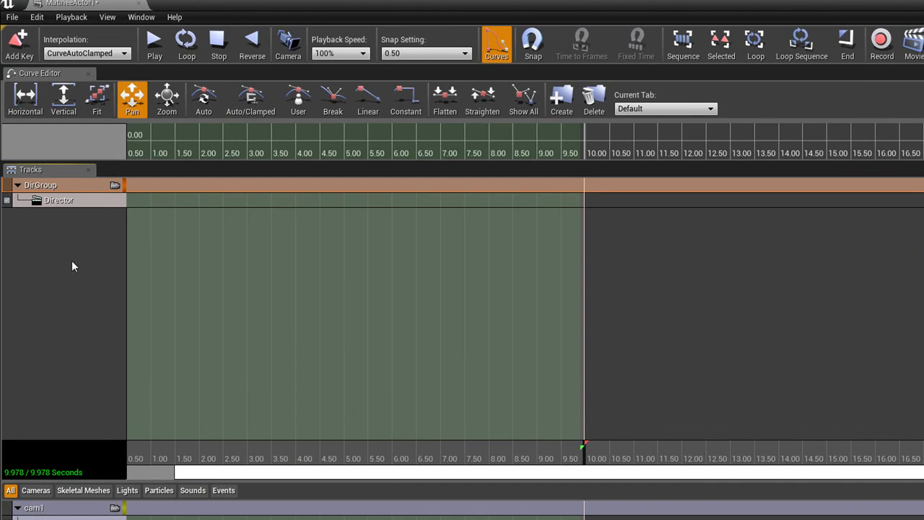
pyautogui.click(62, 202)
pyautogui.scroll(-2, 243, 294)
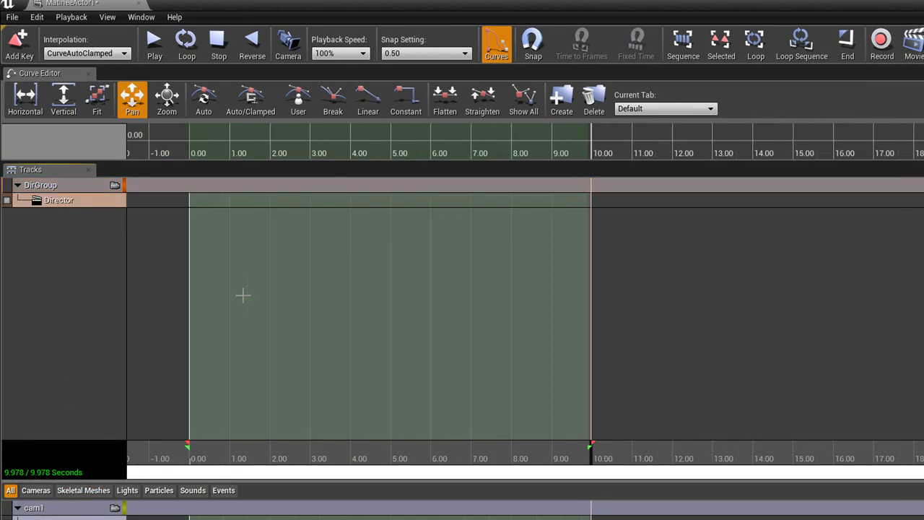
pyautogui.click(202, 448)
pyautogui.moveTo(203, 449); pyautogui.dragTo(181, 448)
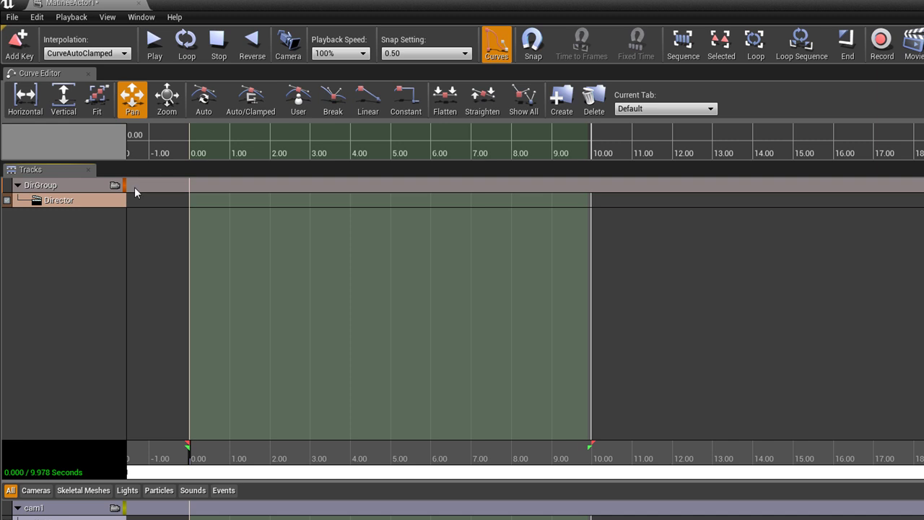
# Step: Key a cut to cam1 [Shot_0010] at 0 s and to cam2 [Shot_0020] at 5 s
pyautogui.click(18, 42)
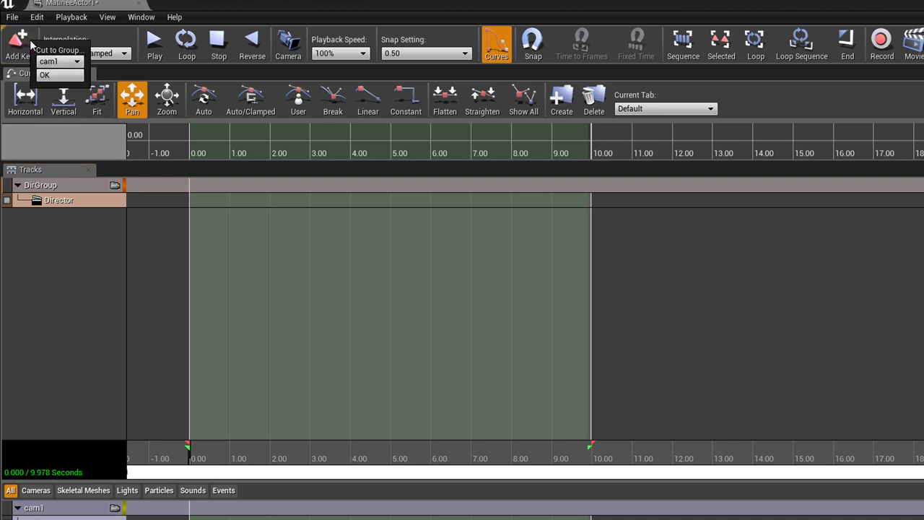
pyautogui.click(64, 76)
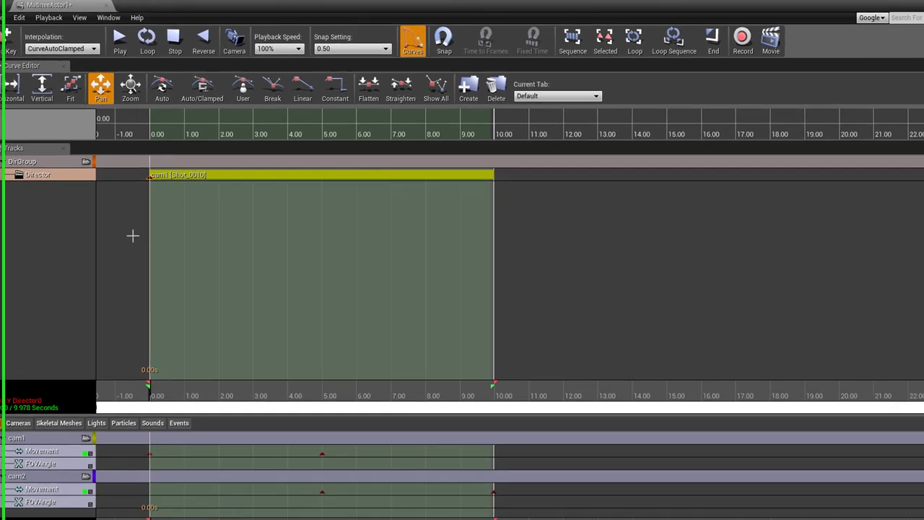
pyautogui.moveTo(148, 368); pyautogui.dragTo(296, 371)
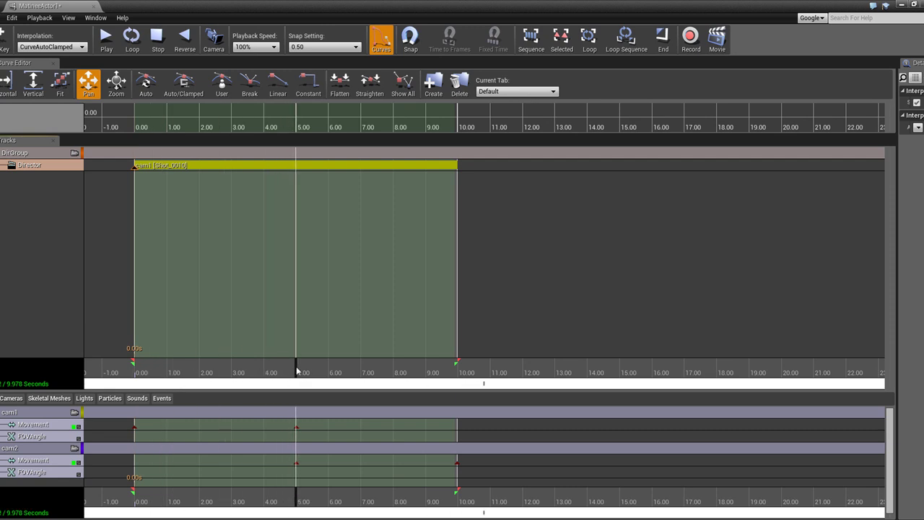
pyautogui.click(6, 42)
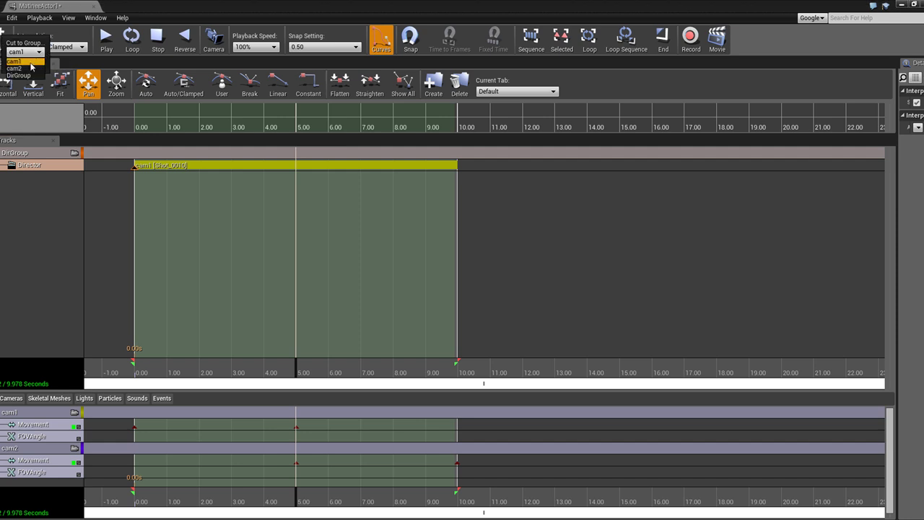
pyautogui.click(25, 52)
pyautogui.click(25, 79)
pyautogui.click(13, 63)
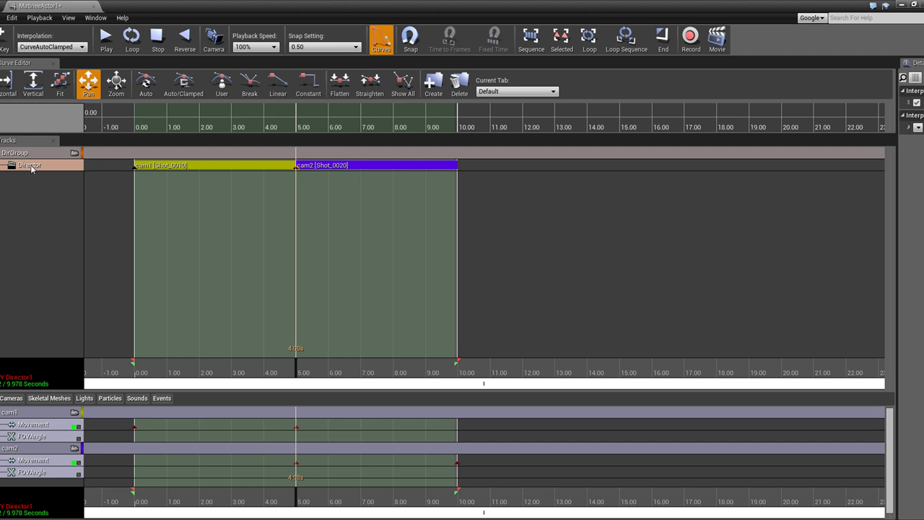
# Step: Restore the Matinee window and preview the sequence from 0.00 through the cam1-to-cam2 cut
pyautogui.click(913, 5)
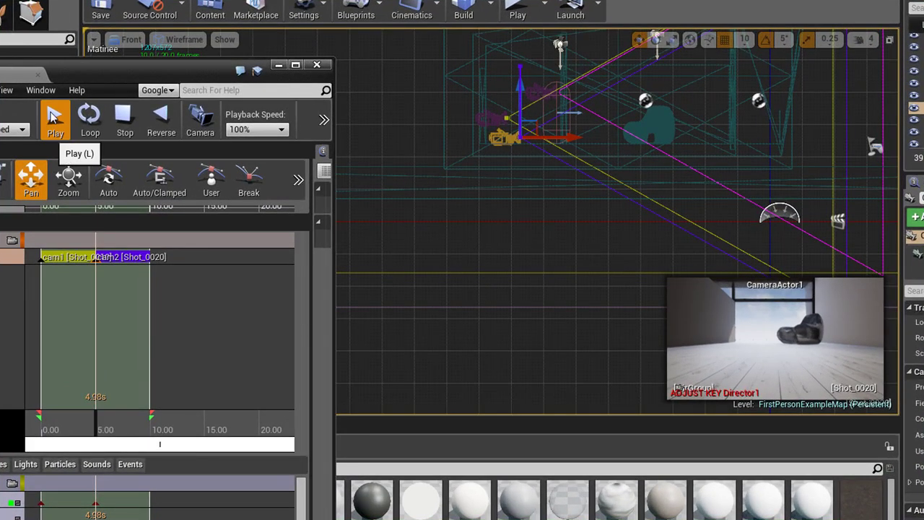
pyautogui.click(54, 119)
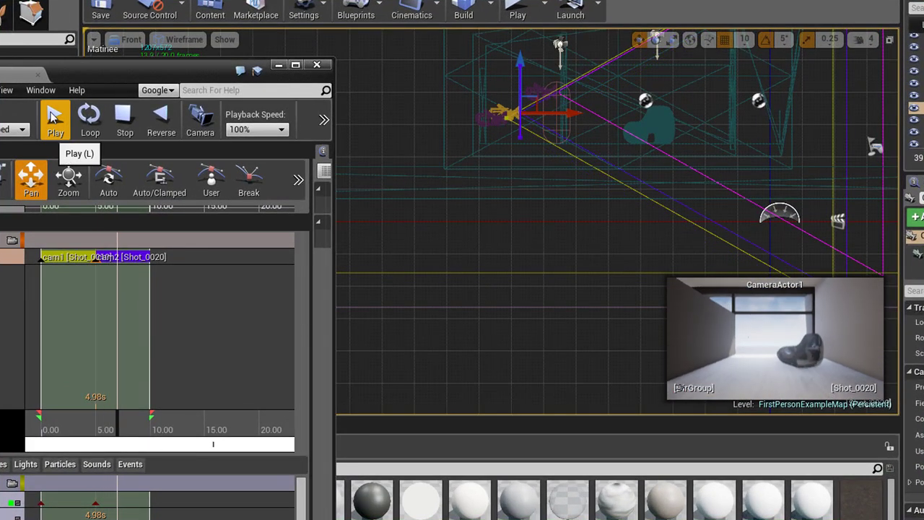
pyautogui.click(57, 430)
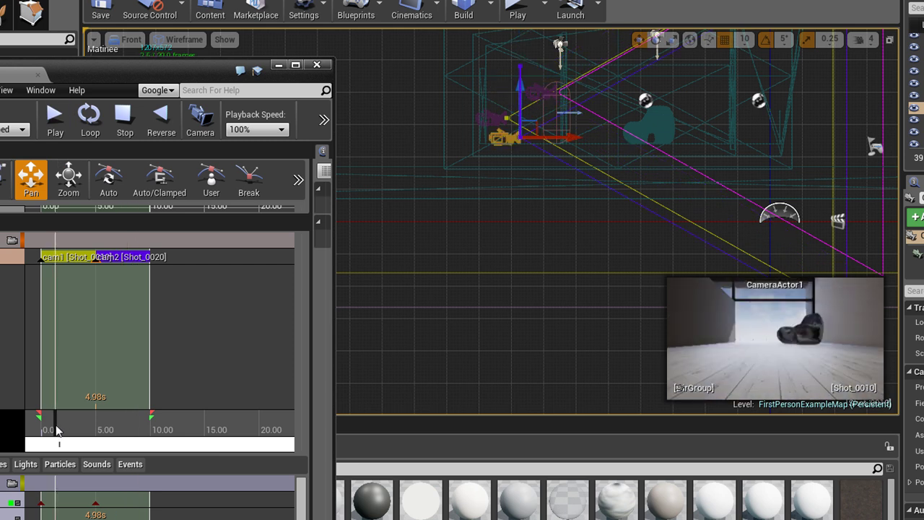
pyautogui.click(43, 431)
pyautogui.click(51, 118)
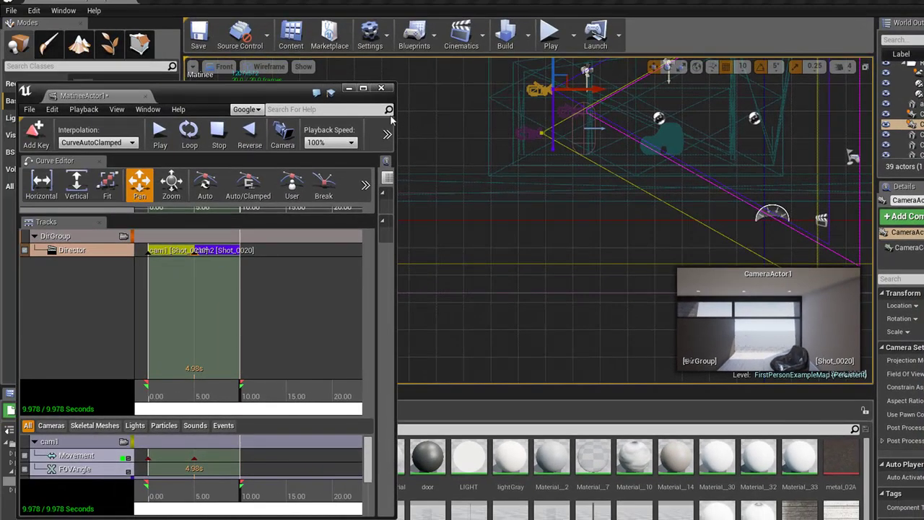
# Step: Launch the level, saving FirstPersonExampleMap and closing Matinee when prompted
pyautogui.click(607, 39)
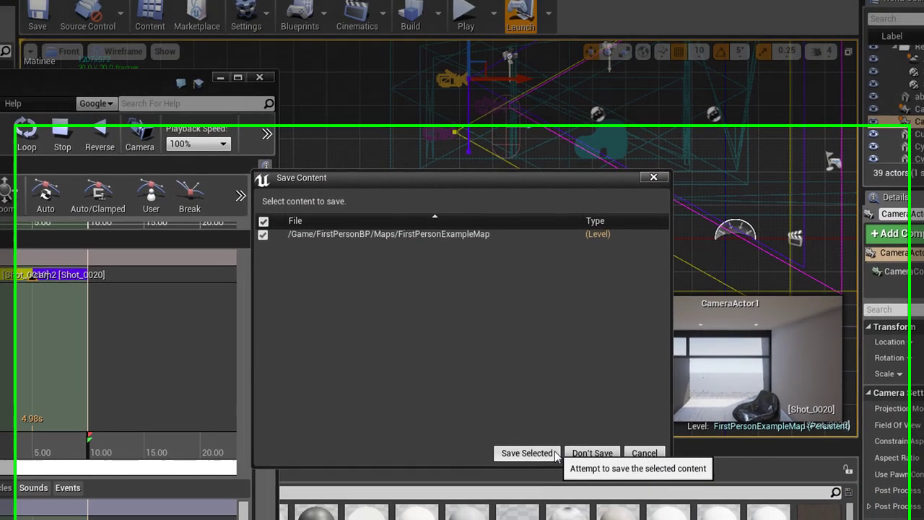
pyautogui.click(526, 453)
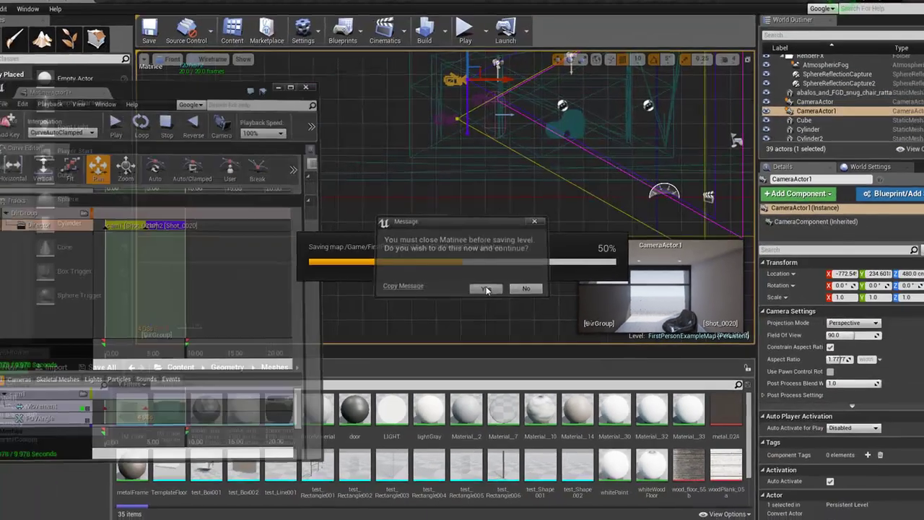
pyautogui.click(496, 244)
# Step: Walk from the chair room through the grey-walled room toward the balcony, then quit with Esc
pyautogui.click(464, 40)
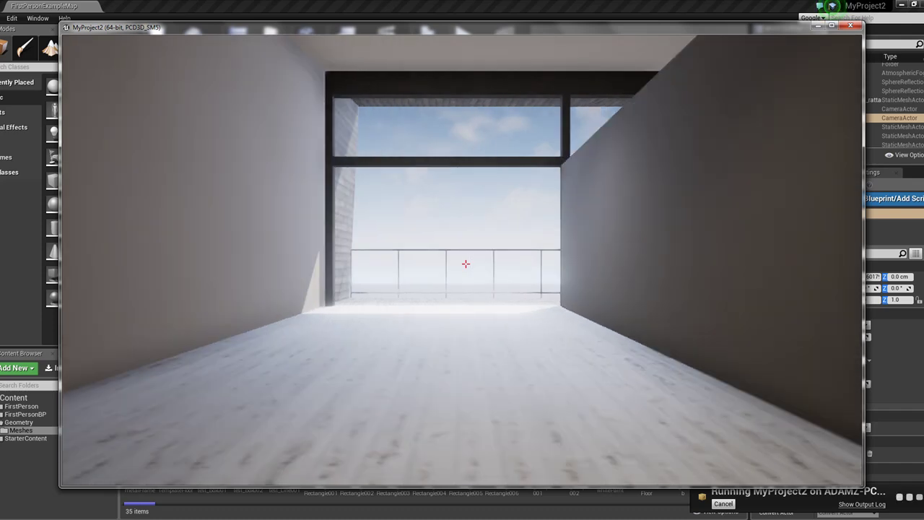
pyautogui.press('w')
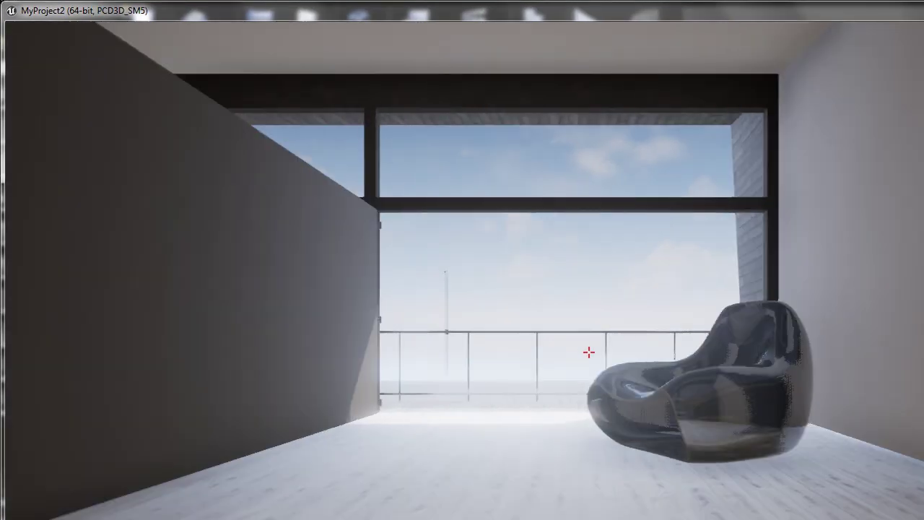
pyautogui.press('Left')
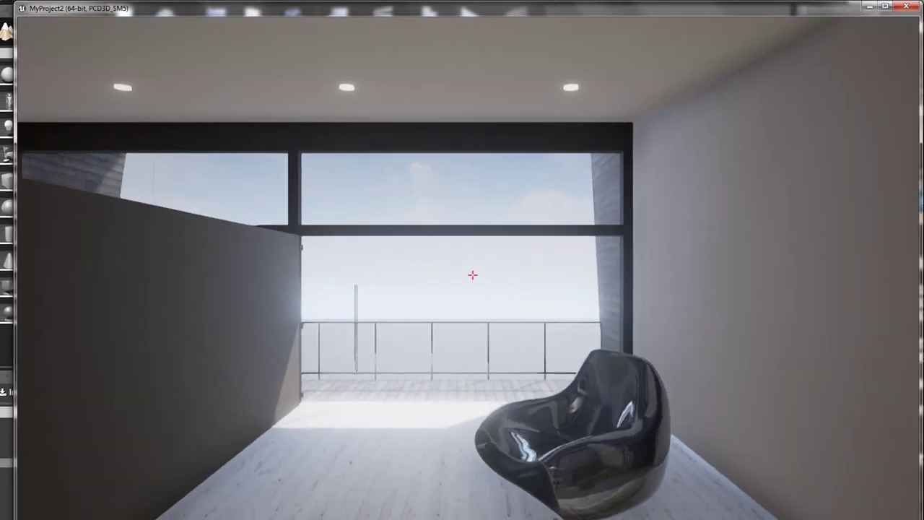
pyautogui.press('w')
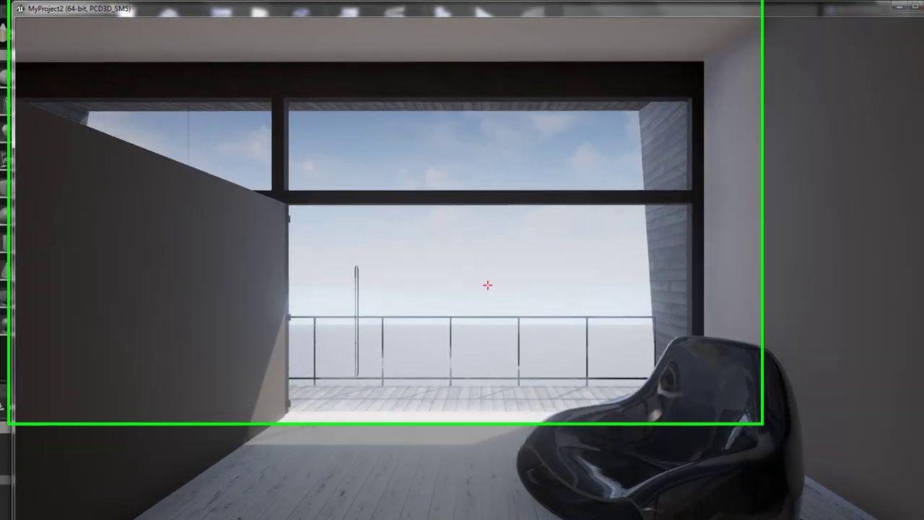
pyautogui.press('a')
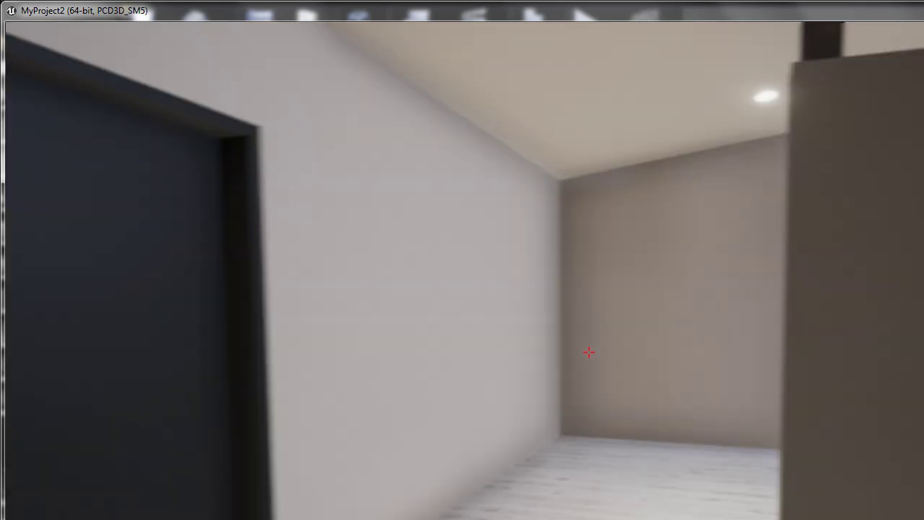
pyautogui.press('w')
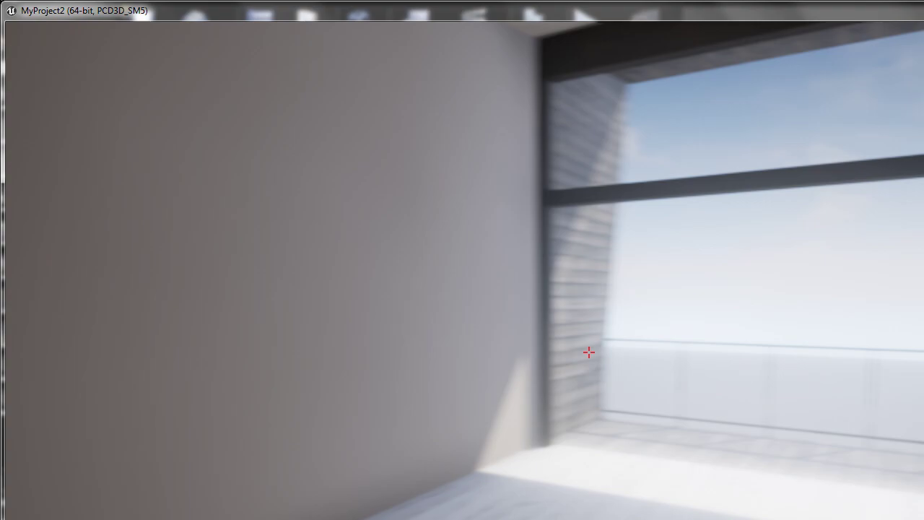
pyautogui.press('w')
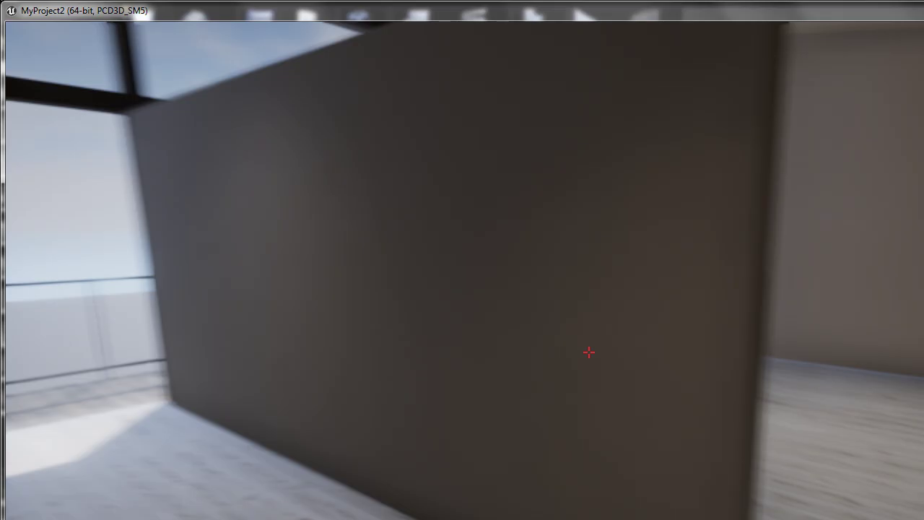
pyautogui.press('w')
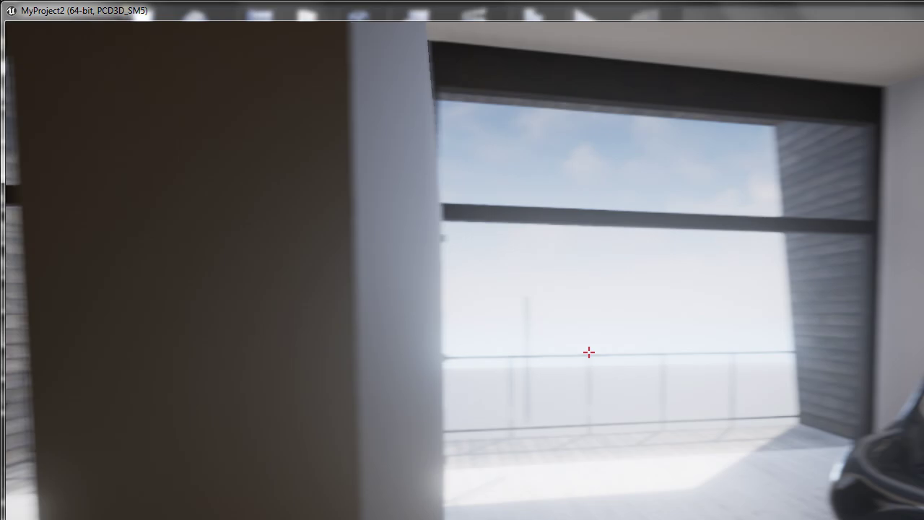
pyautogui.press('w')
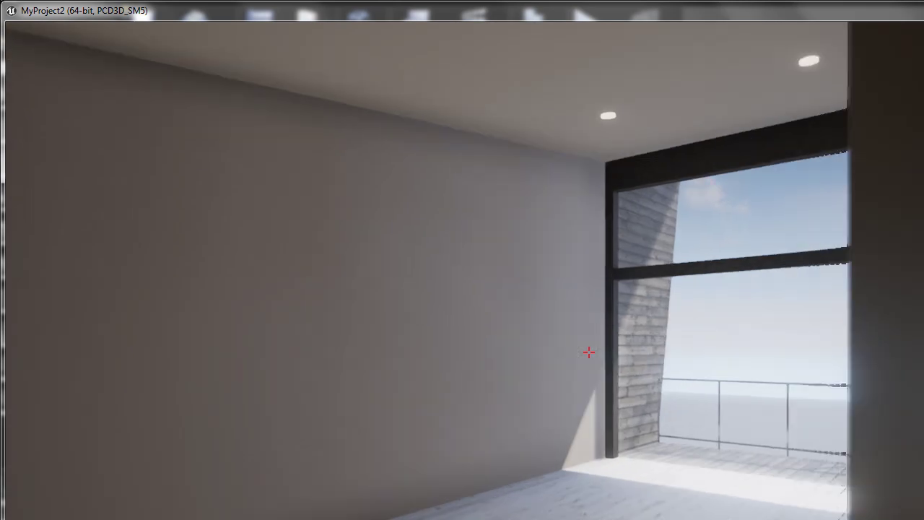
pyautogui.press('w')
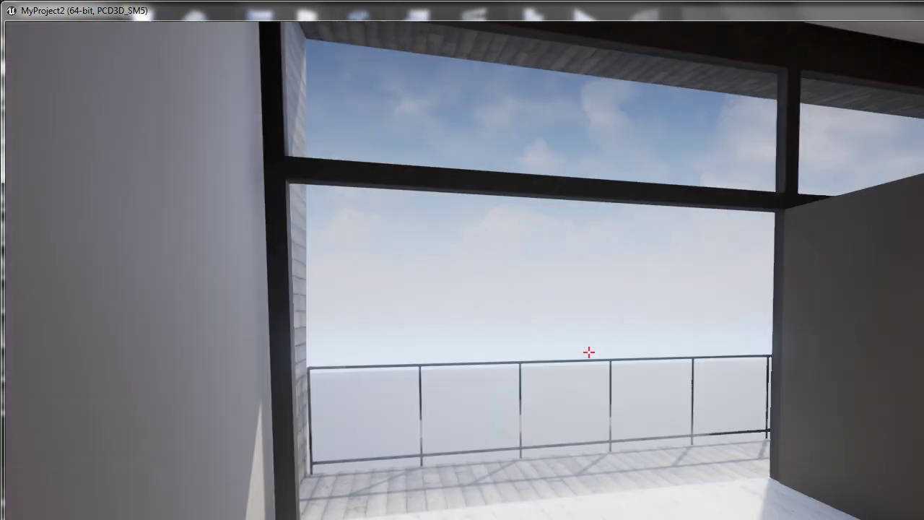
pyautogui.press('Escape')
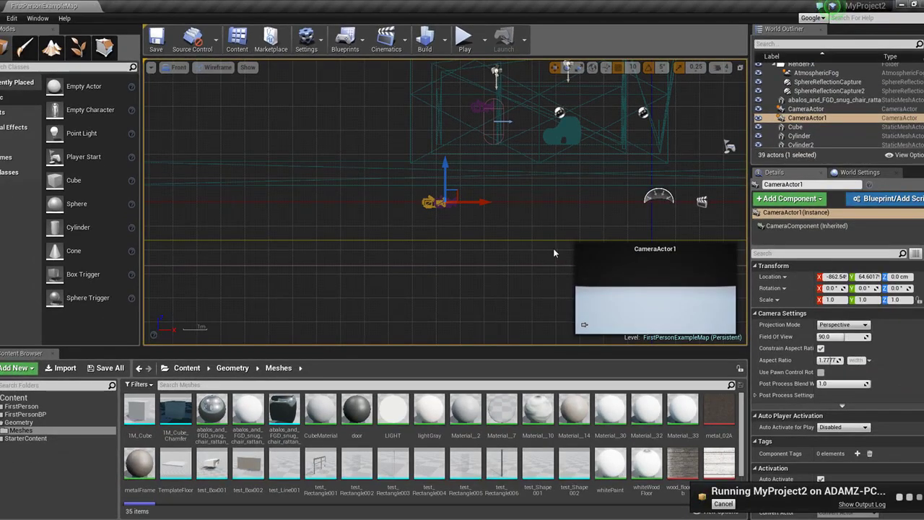
# Step: Open MatineeActor1 full screen and capture it as an AVI Movie from the Movie settings
pyautogui.click(400, 41)
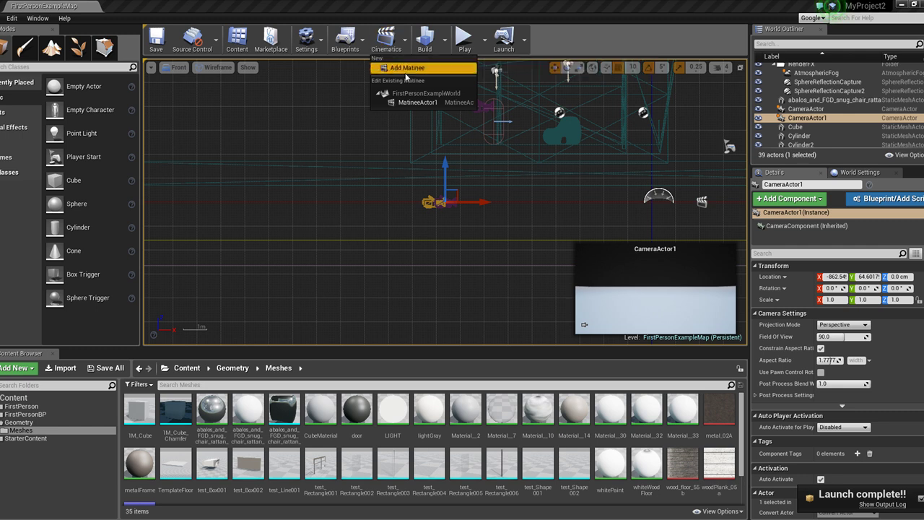
pyautogui.click(412, 102)
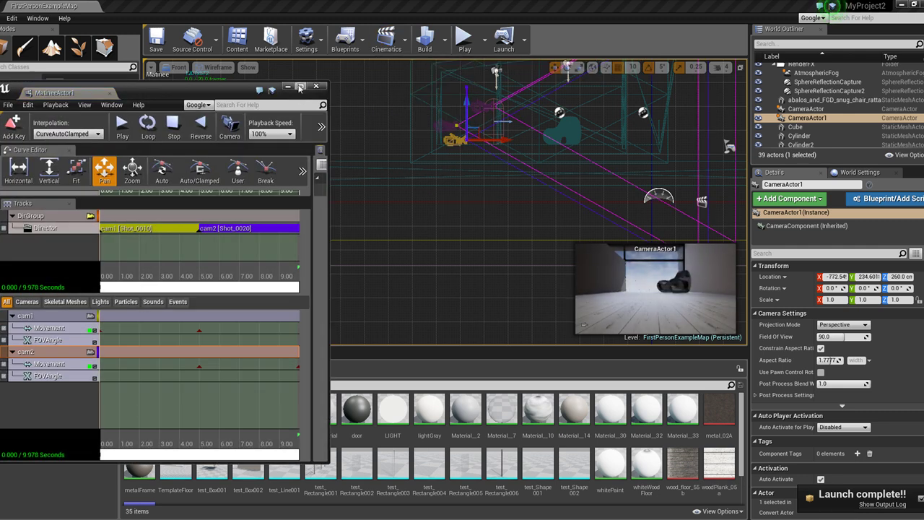
pyautogui.click(300, 87)
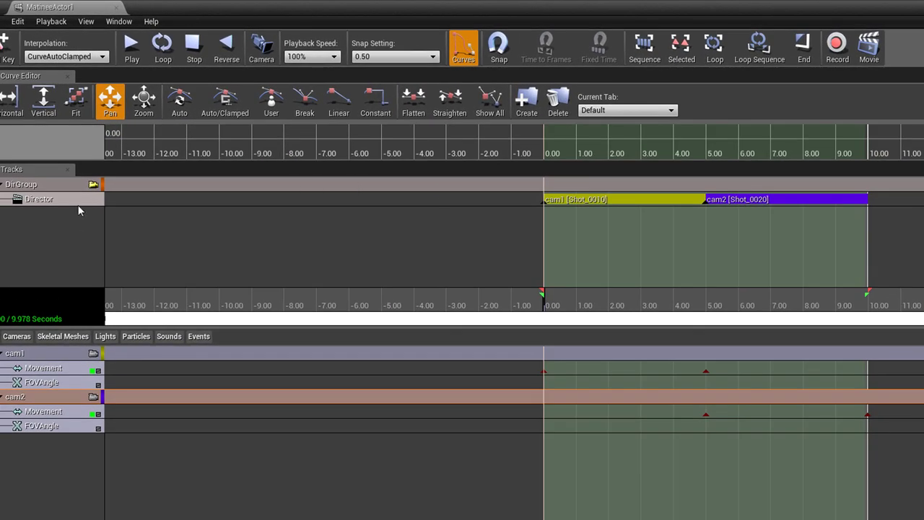
pyautogui.click(871, 47)
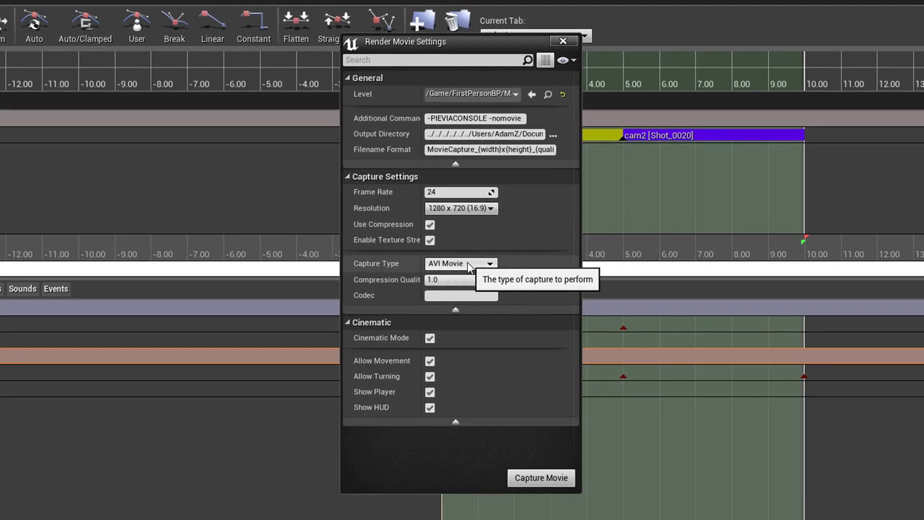
pyautogui.click(468, 265)
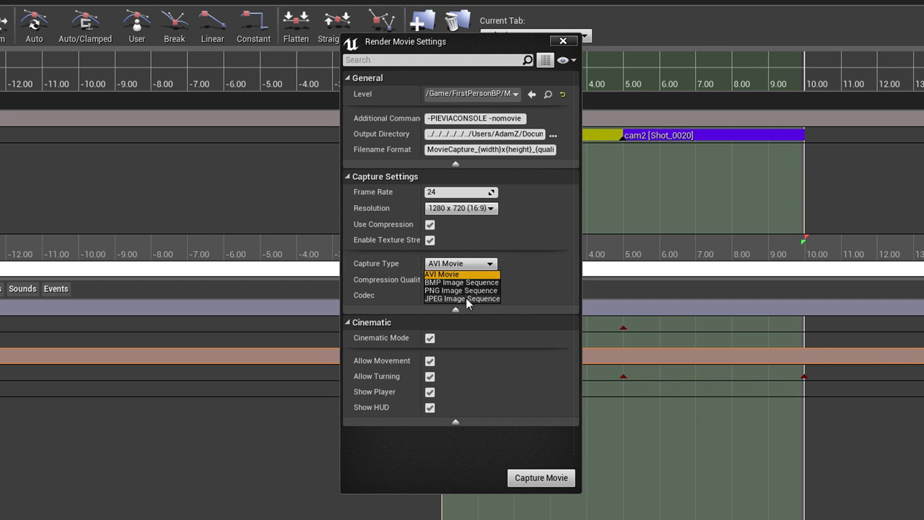
pyautogui.click(511, 268)
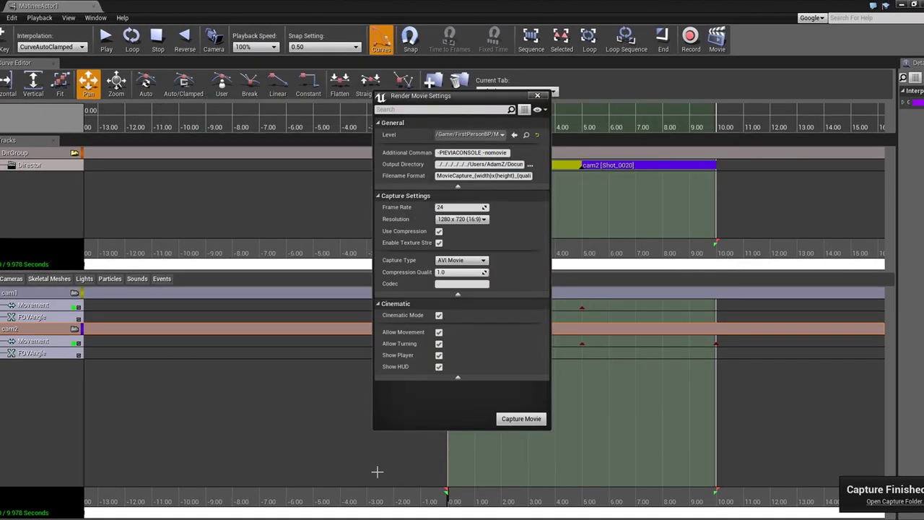
# Step: Close Render Movie Settings and Matinee, then minimize the Unreal Editor
pyautogui.click(538, 96)
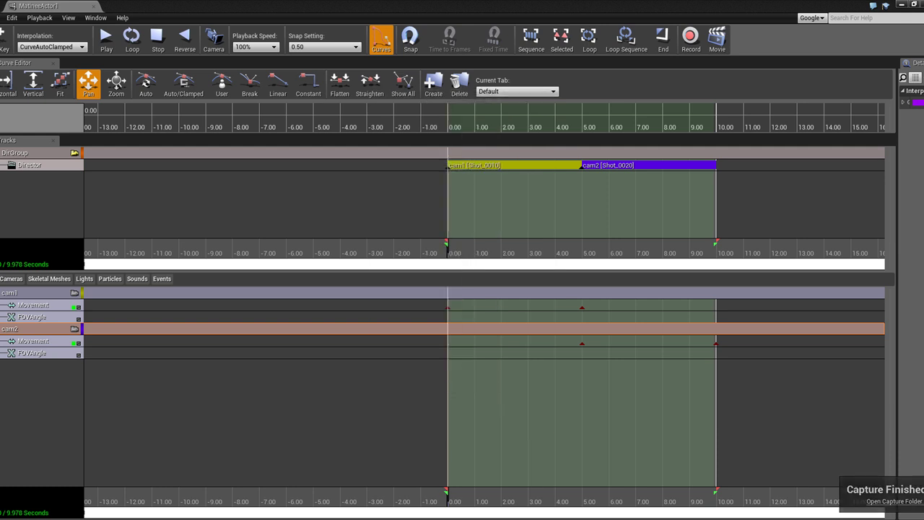
pyautogui.click(94, 6)
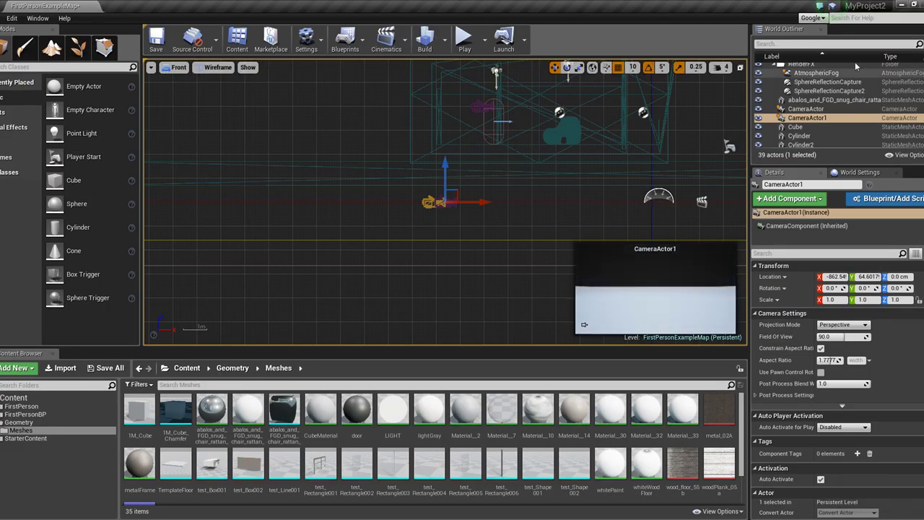
pyautogui.click(902, 4)
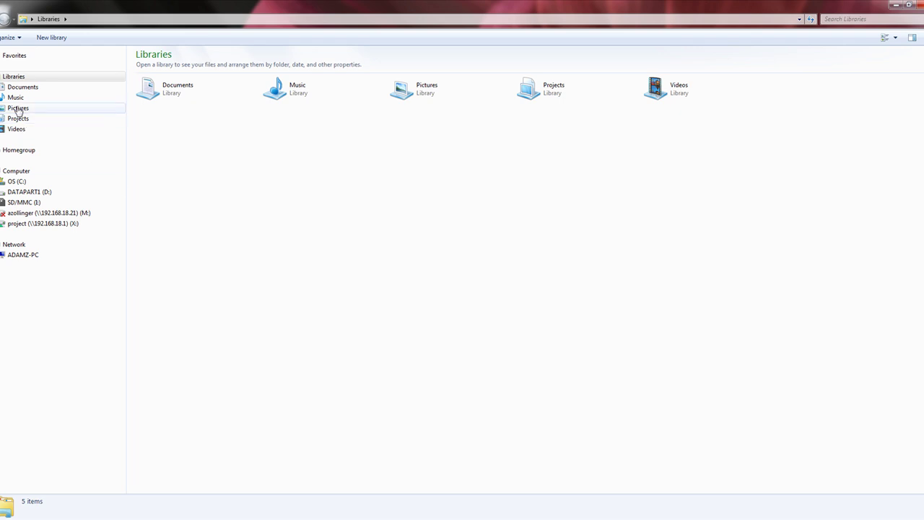
# Step: Browse Documents > Unreal Projects > MyProject2 > Saved > VideoCaptures and select the newest clip
pyautogui.click(22, 89)
pyautogui.doubleClick(163, 179)
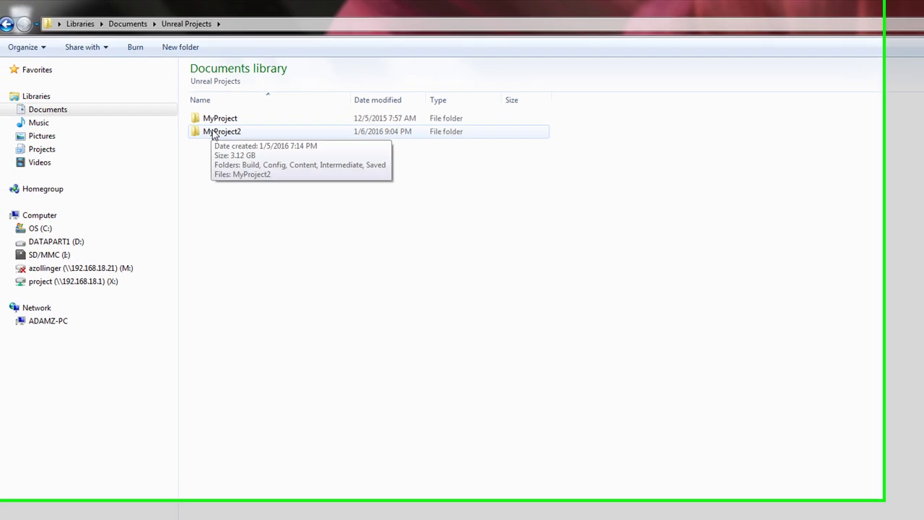
pyautogui.doubleClick(163, 106)
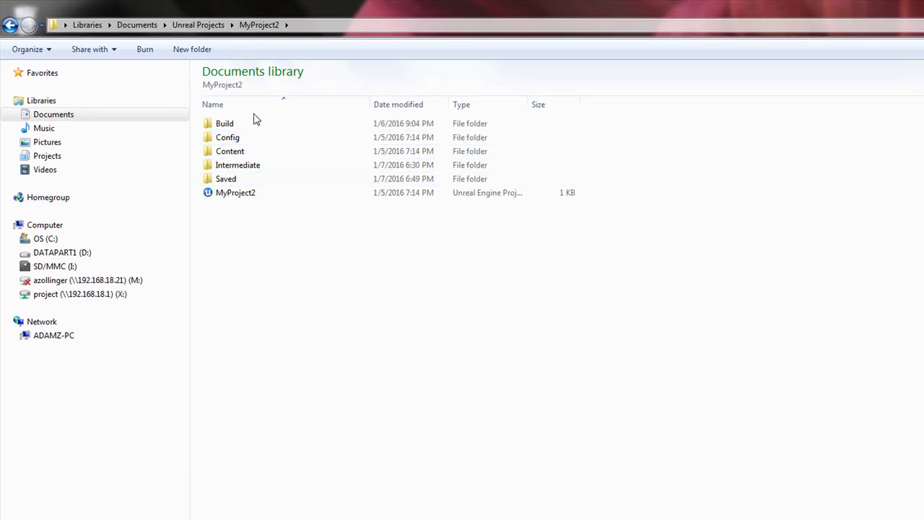
pyautogui.doubleClick(231, 179)
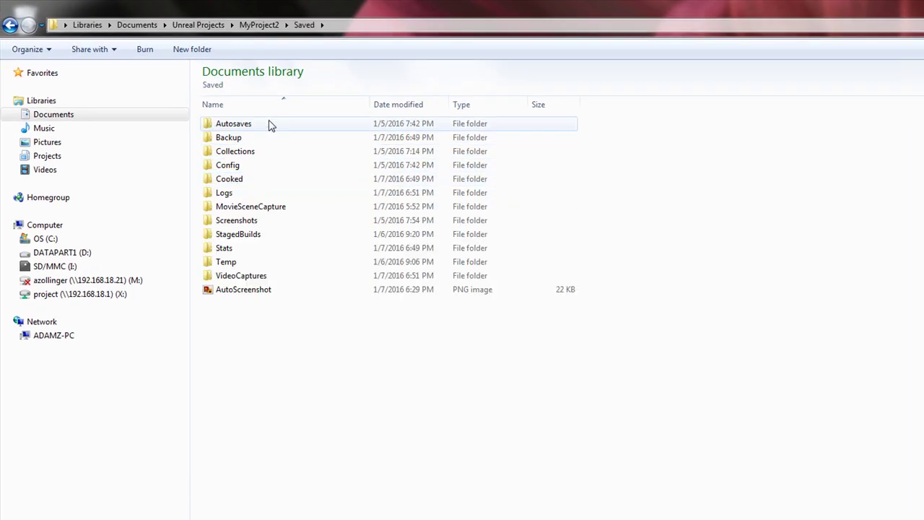
pyautogui.doubleClick(232, 277)
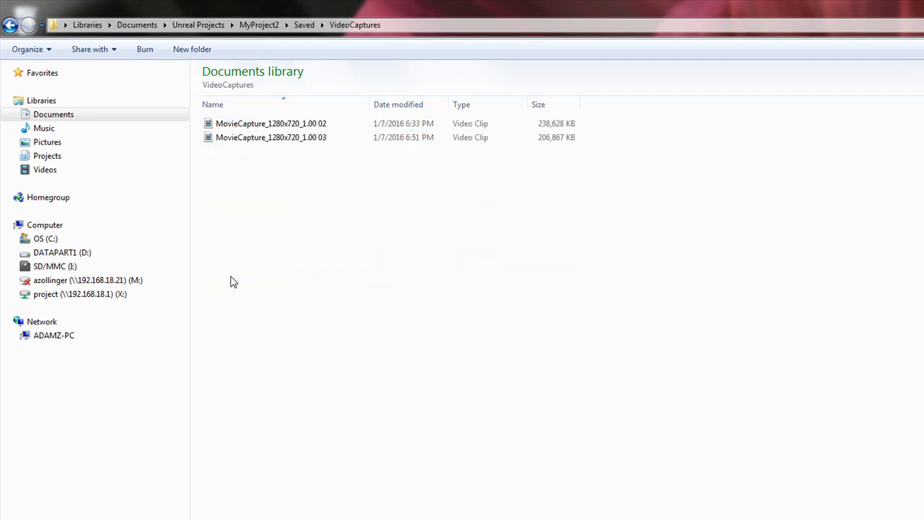
pyautogui.click(264, 139)
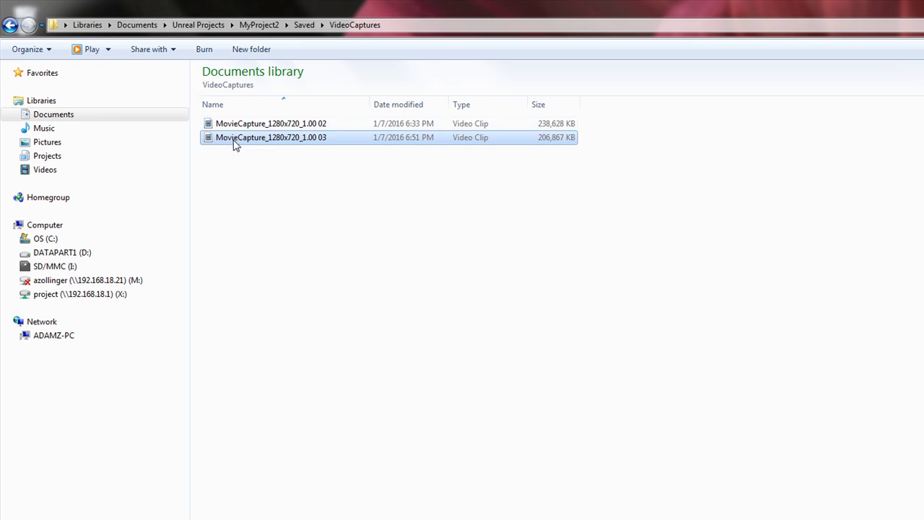
# Step: Play MovieCapture_1280x720_1.00 03 in Windows Media Player
pyautogui.doubleClick(234, 139)
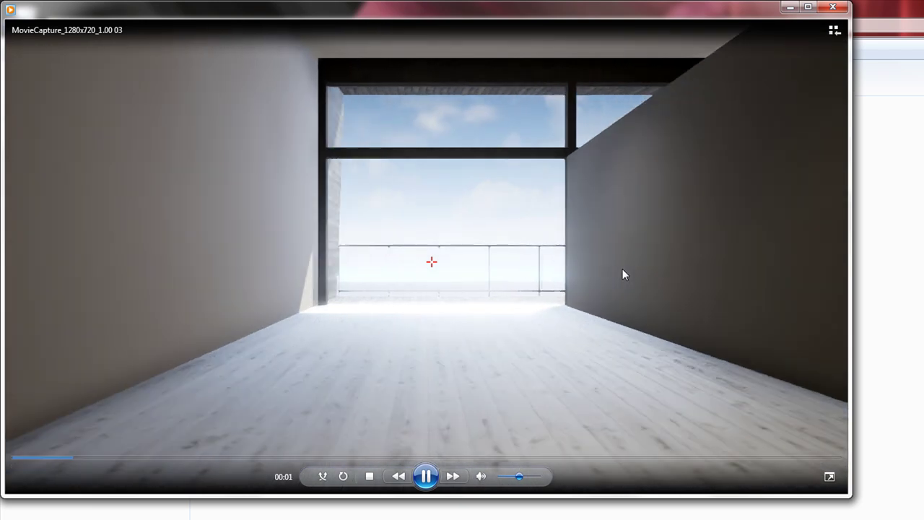